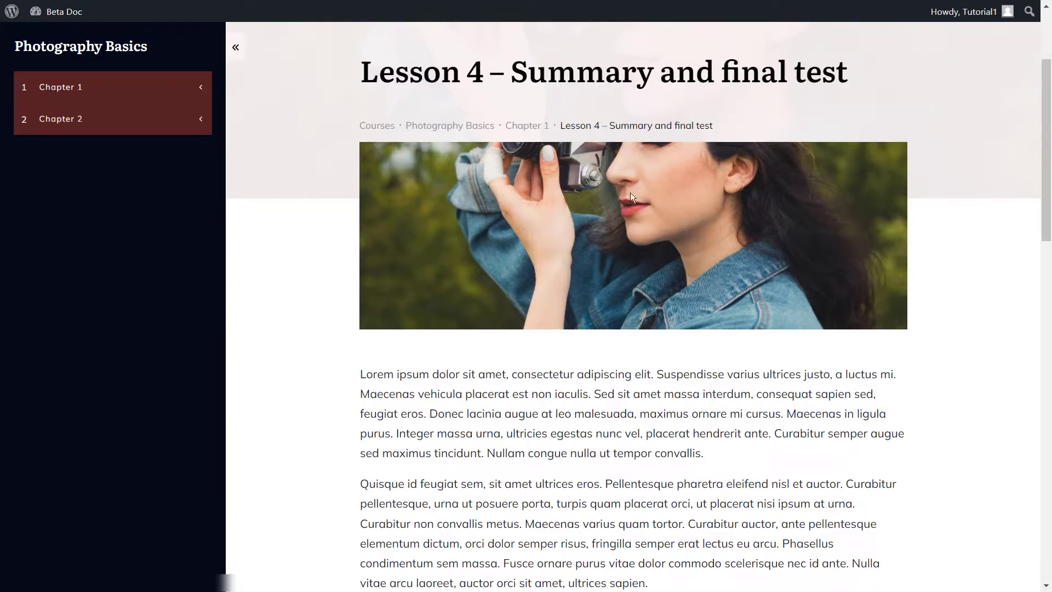
Look through the lessons of Chapter 1 and Chapter 2 and the test at the end of Lesson 4
click(49, 90)
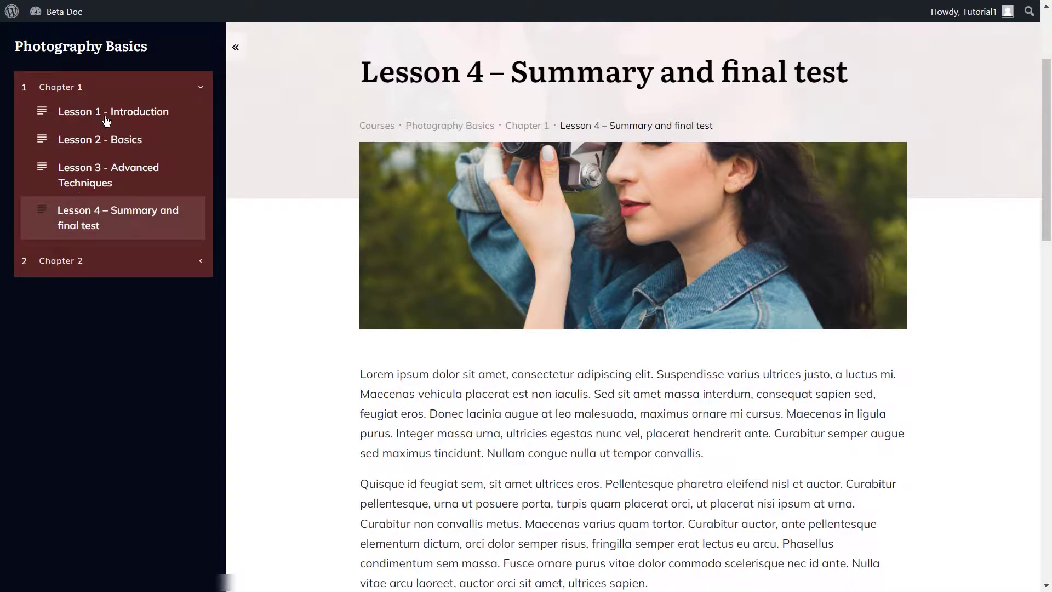
click(122, 115)
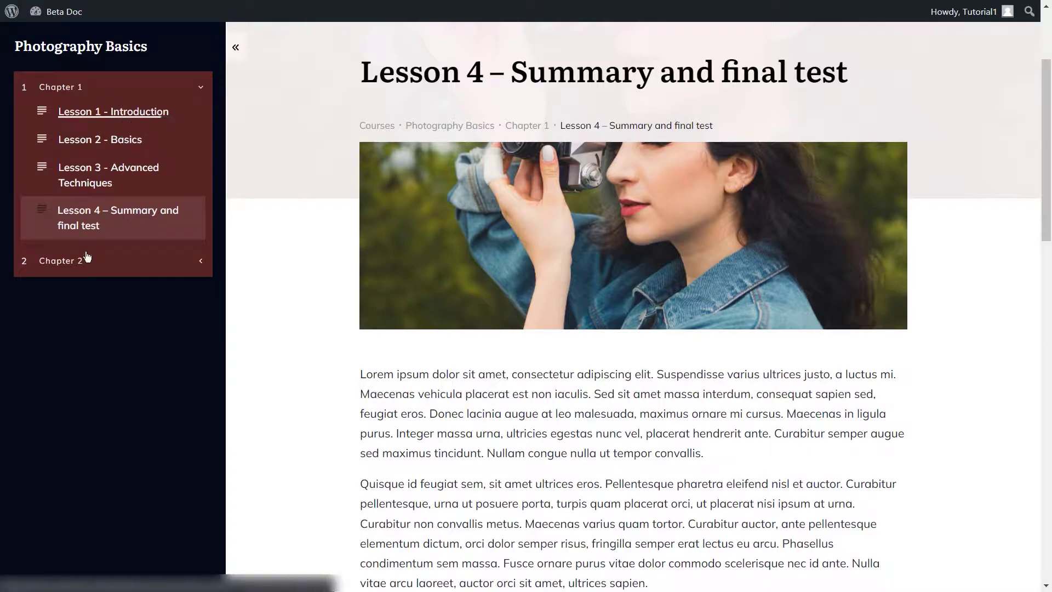
click(66, 261)
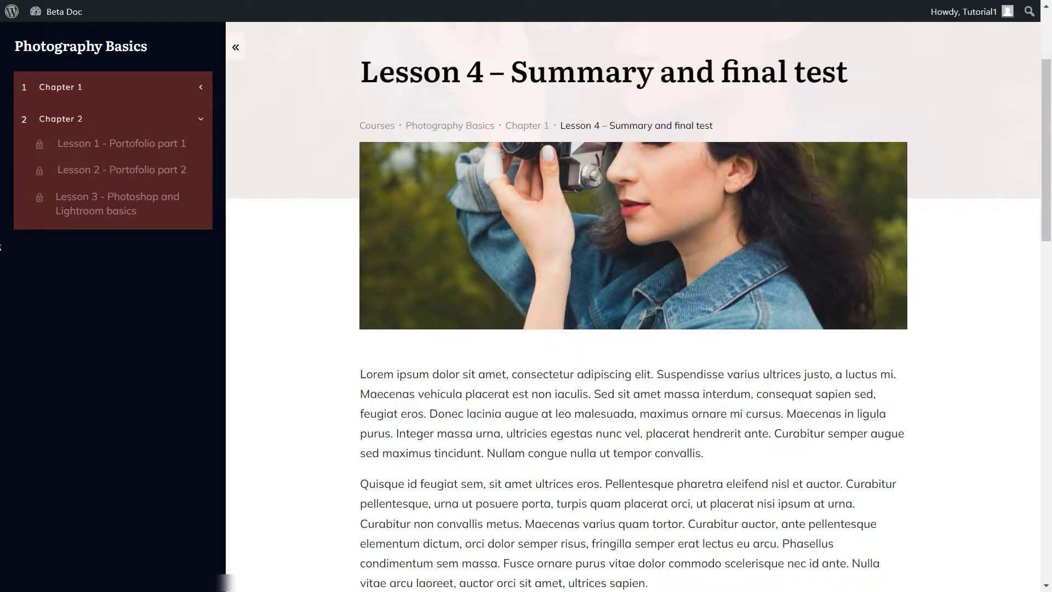
click(117, 92)
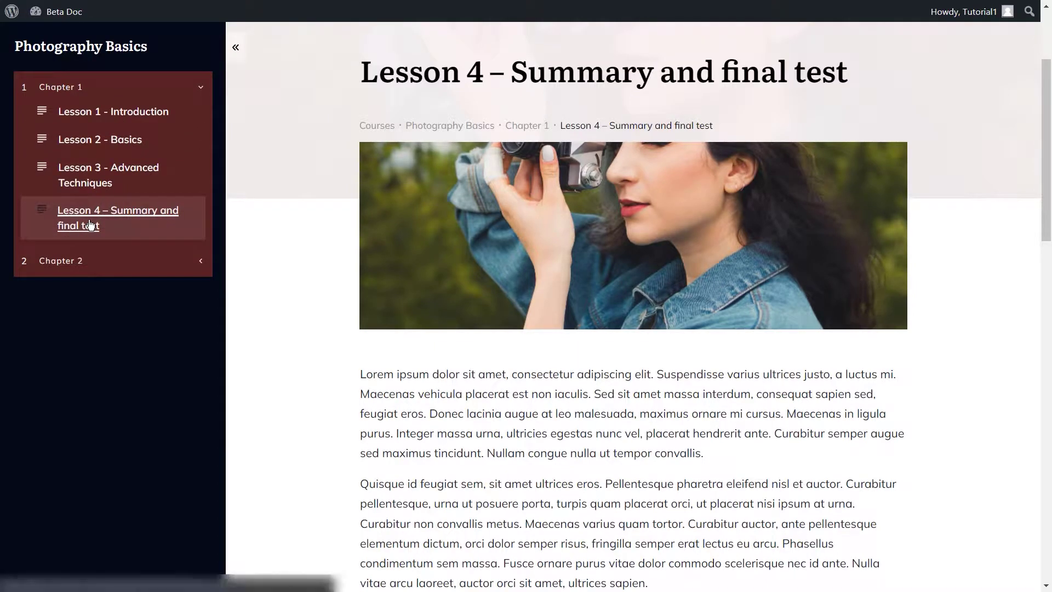
drag(1035, 139, 1032, 428)
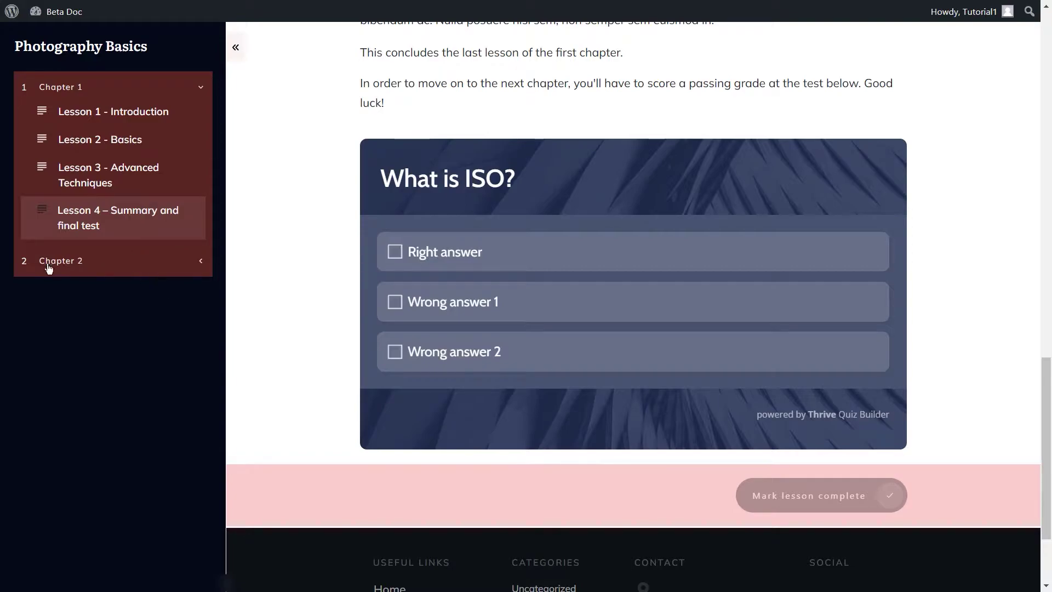
click(82, 260)
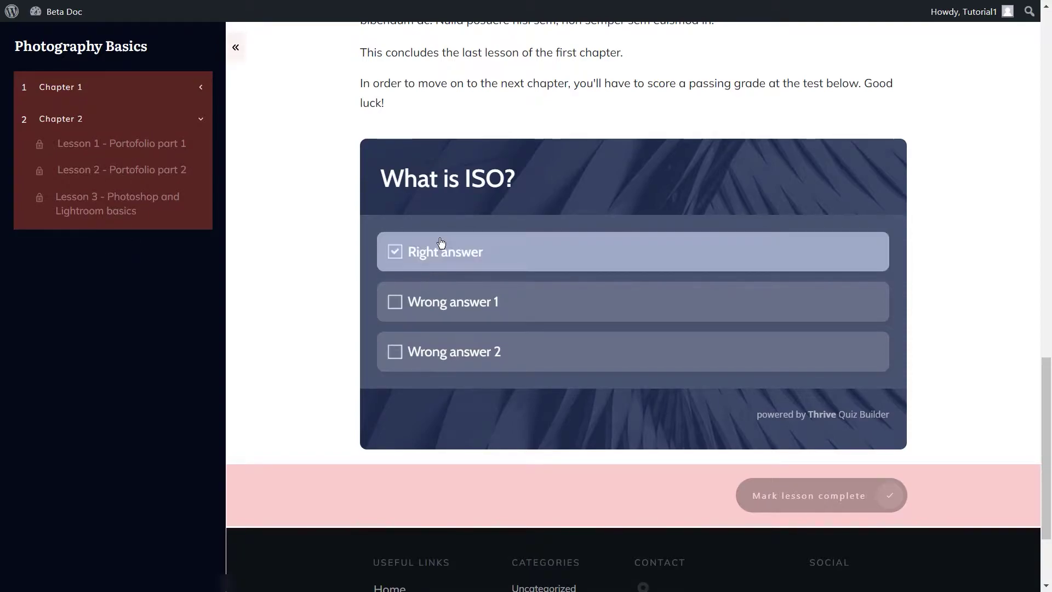
Complete the Lesson 4 test with "Right answer" for every question, skip the report form and mark the lesson complete
click(410, 252)
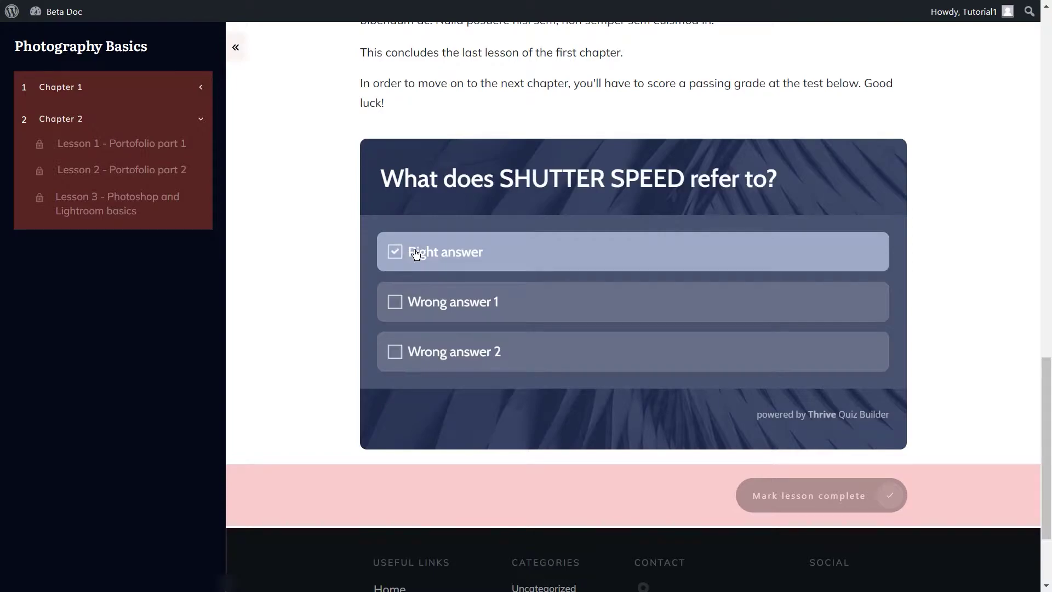
click(464, 253)
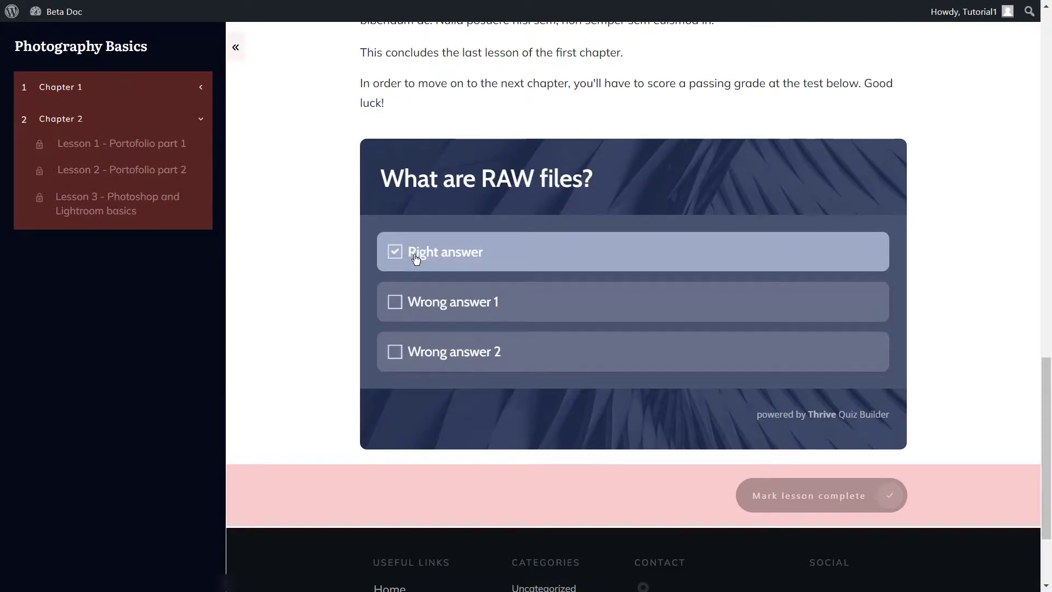
click(441, 260)
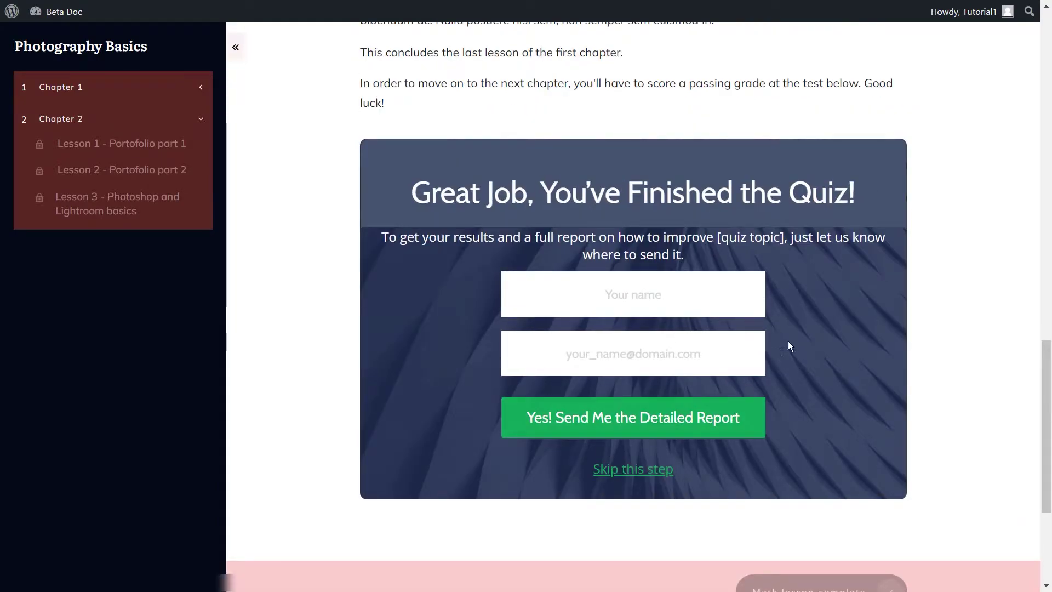
click(639, 470)
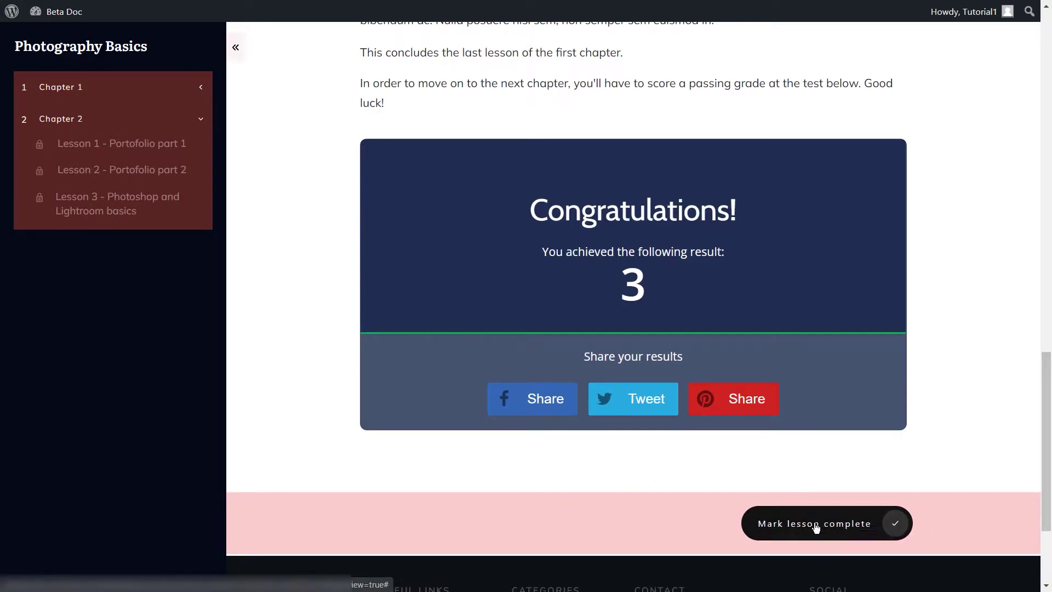
click(912, 530)
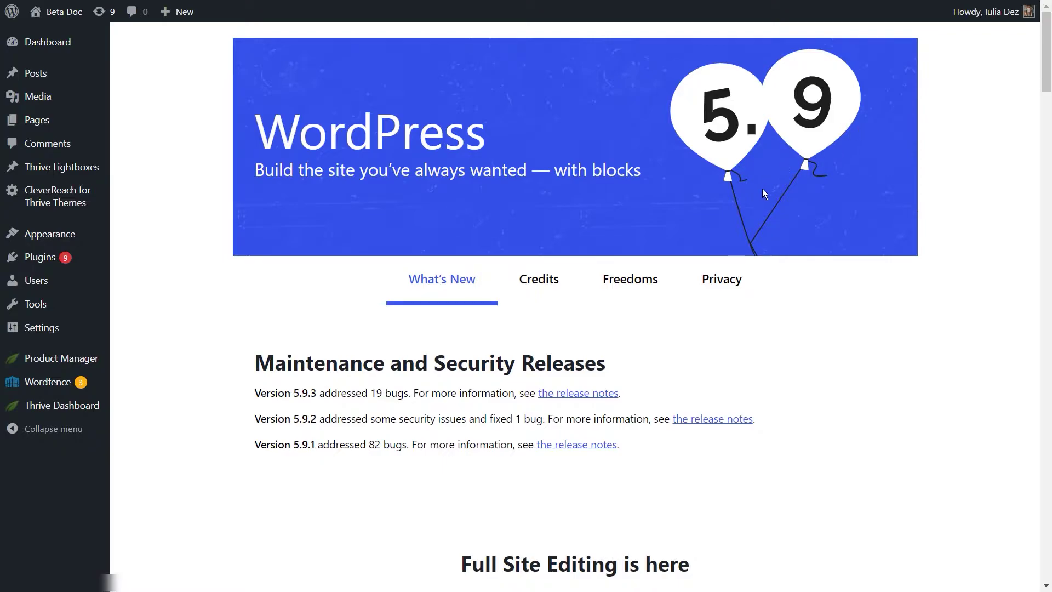
Open the Photography Basics course in Thrive Apprentice
mouse_move(48, 411)
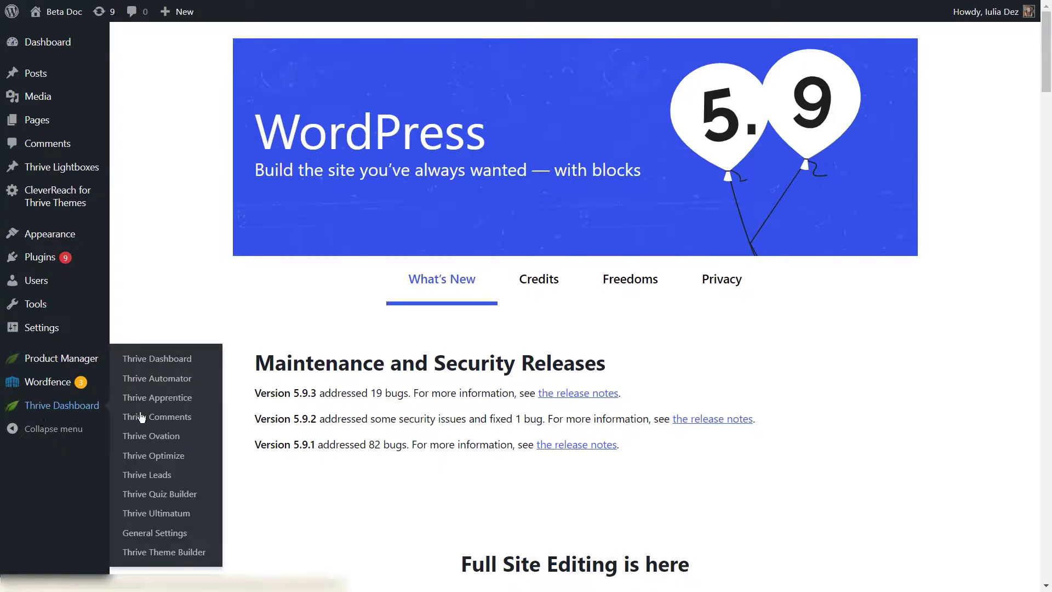
click(190, 390)
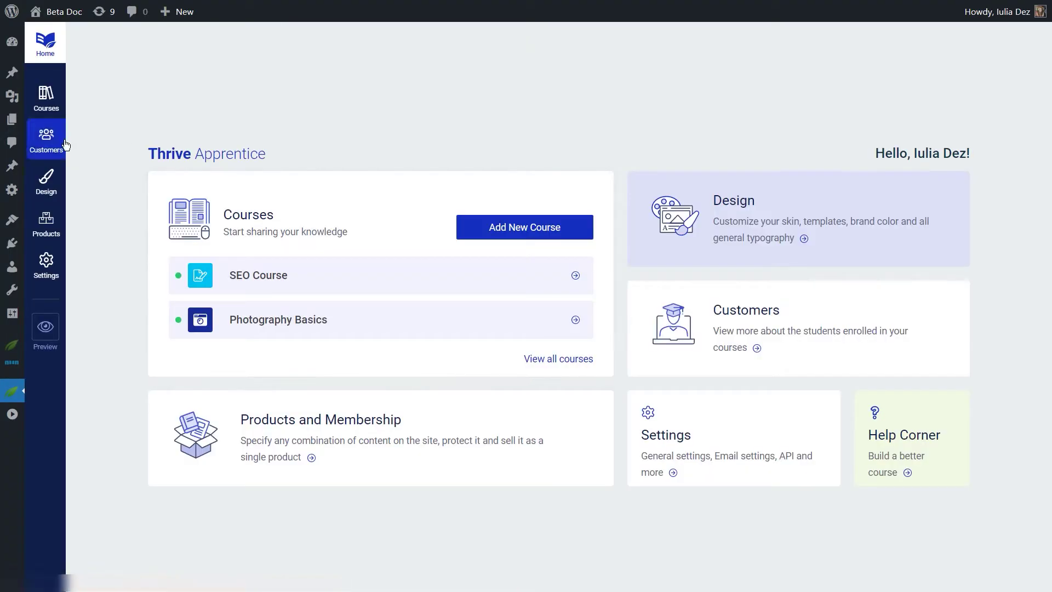
click(46, 97)
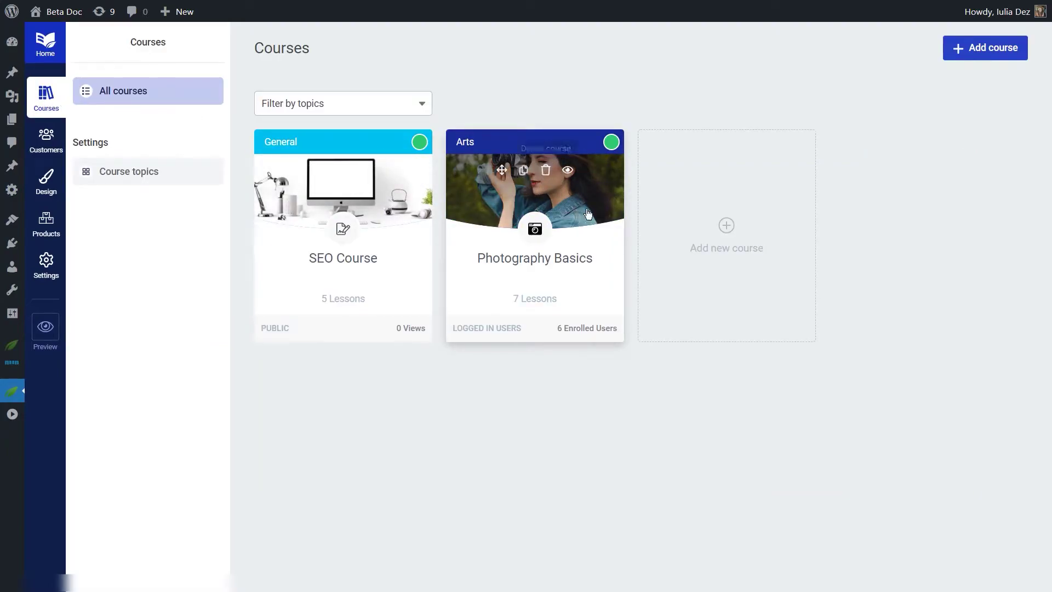
click(571, 199)
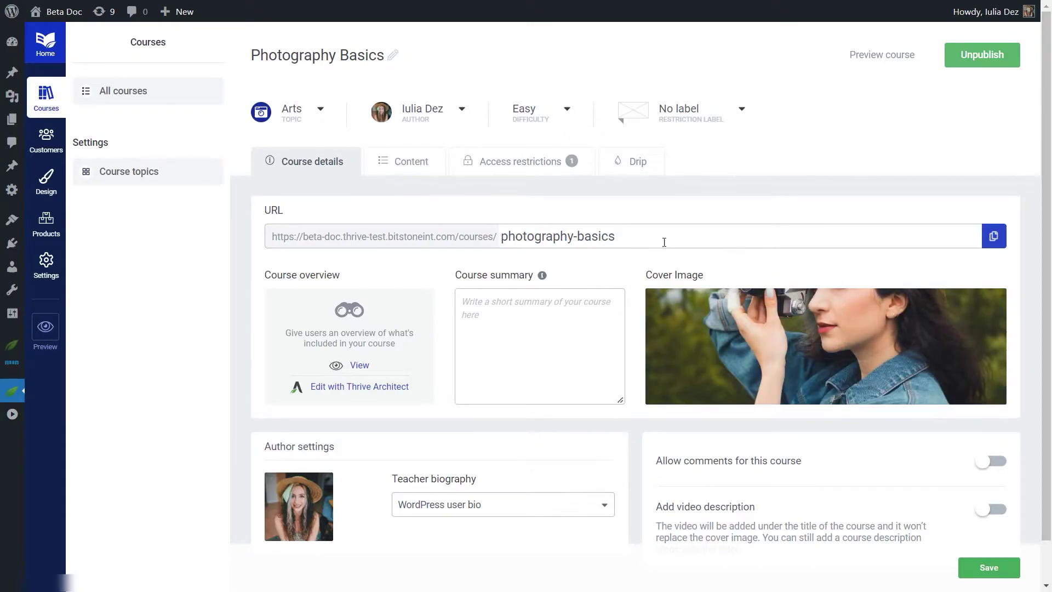
Open the content of "Lesson 4 – Summary and final test" in Chapter 1 for editing
click(408, 161)
click(428, 255)
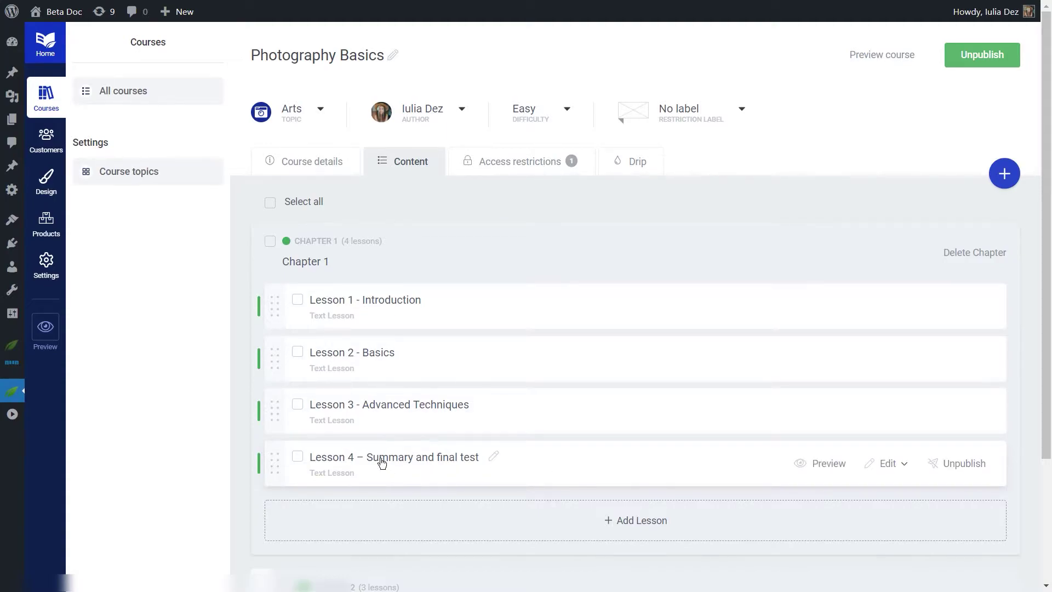
click(891, 466)
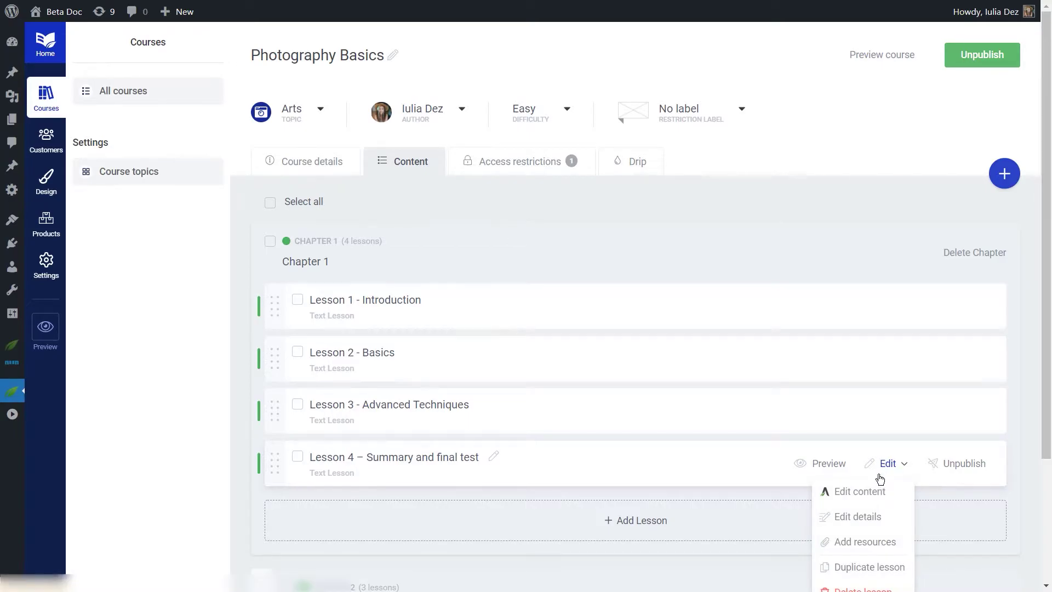
click(836, 491)
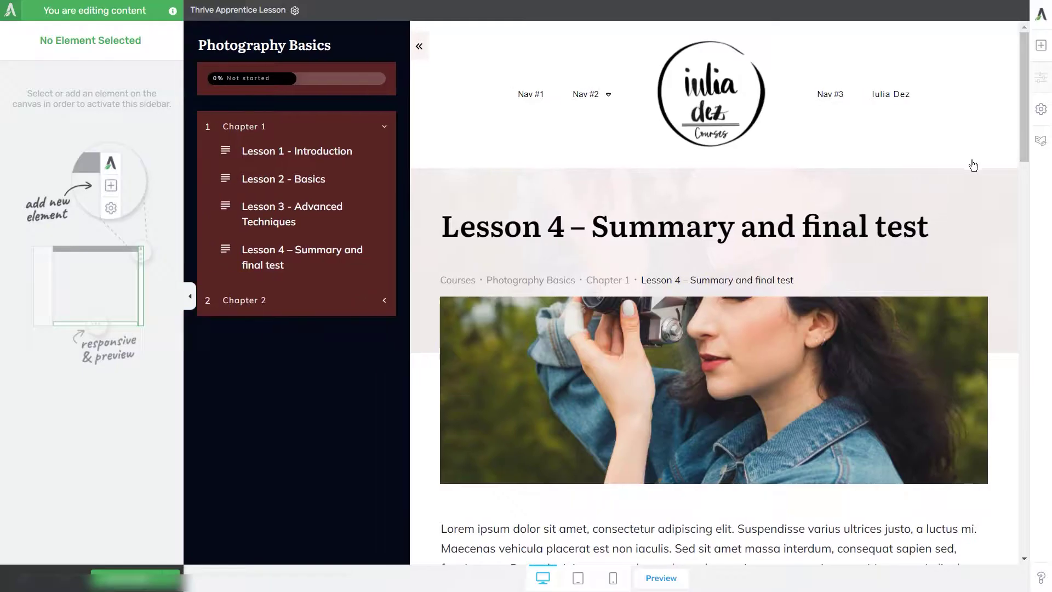
Add a Quiz element above the existing test in the lesson and assign it the quiz "Is Your SEO Knowledge Good?"
scroll(822, 227, down, 15)
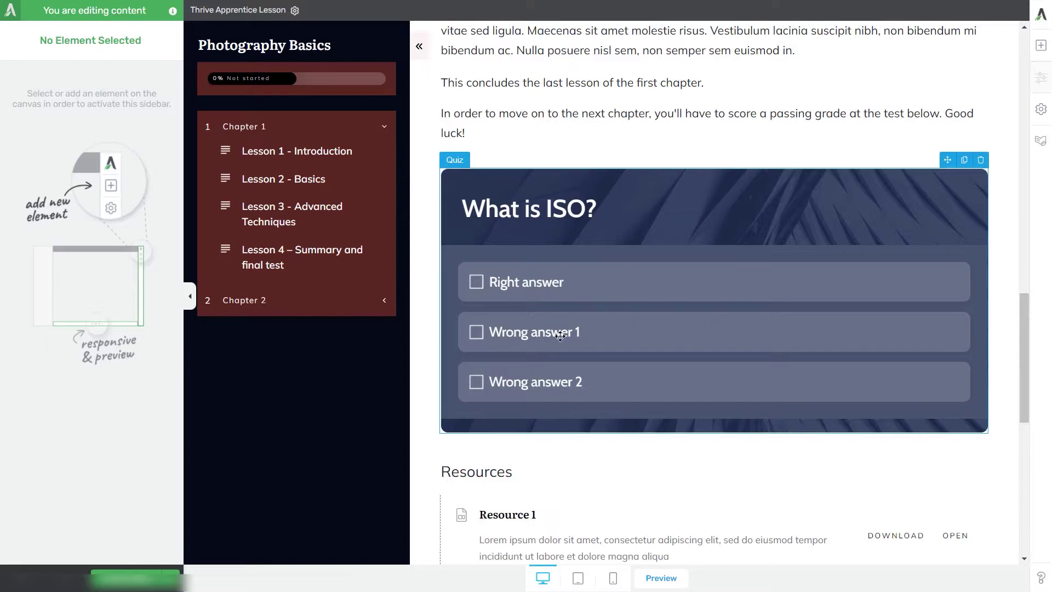
click(1040, 47)
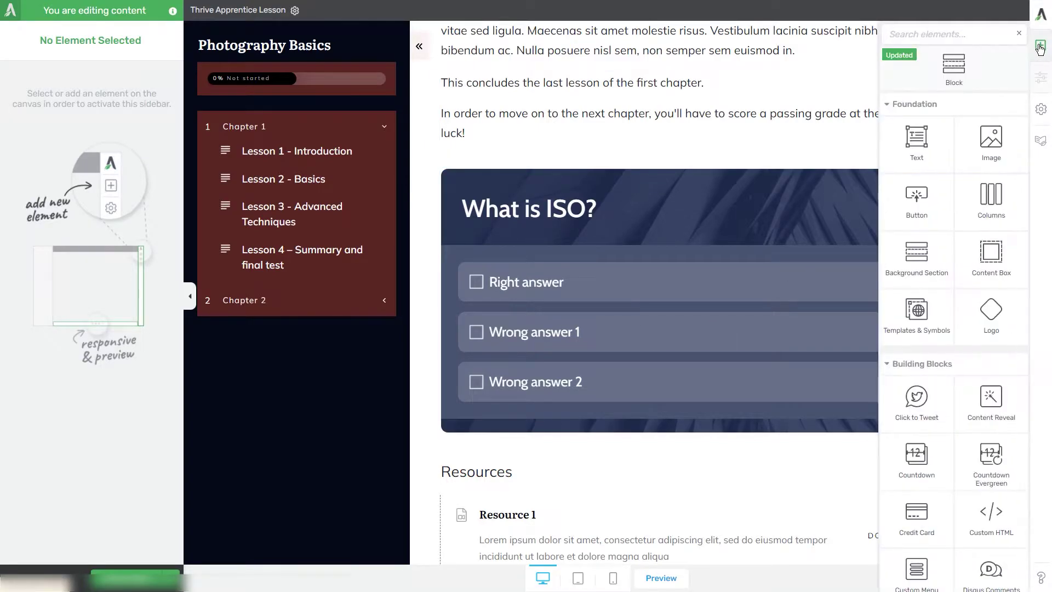
text(qui)
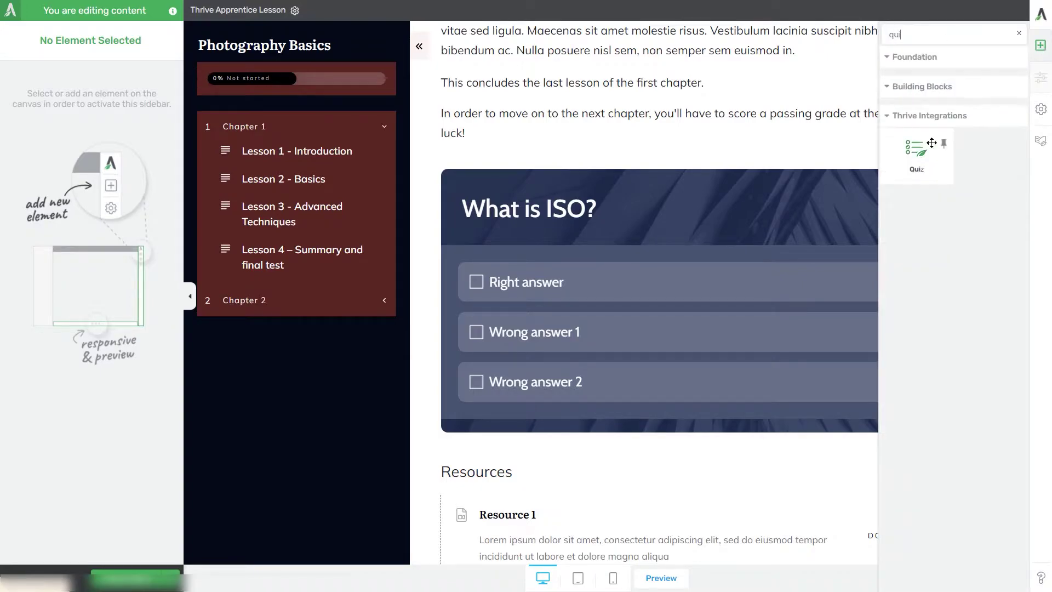
drag(909, 166, 698, 147)
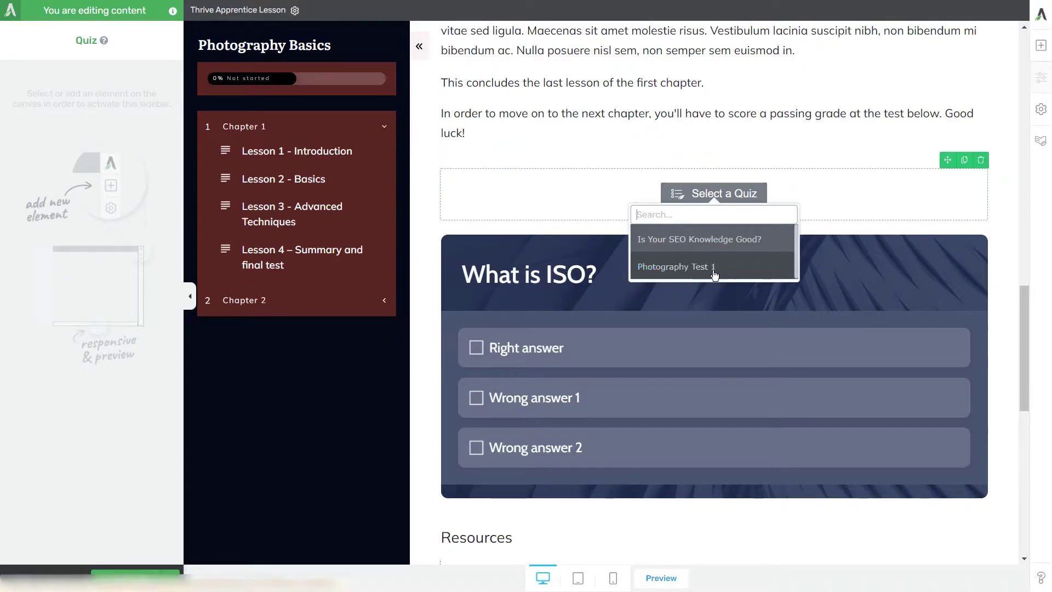
click(693, 241)
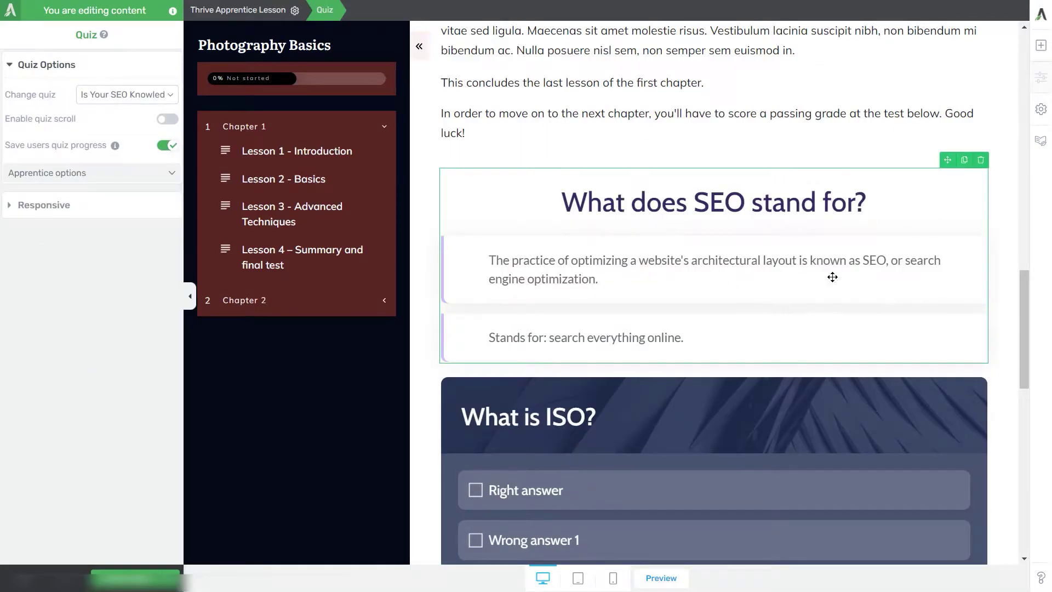
Expand the Apprentice options of the SEO quiz and delete that quiz element from the lesson
scroll(834, 277, down, 10)
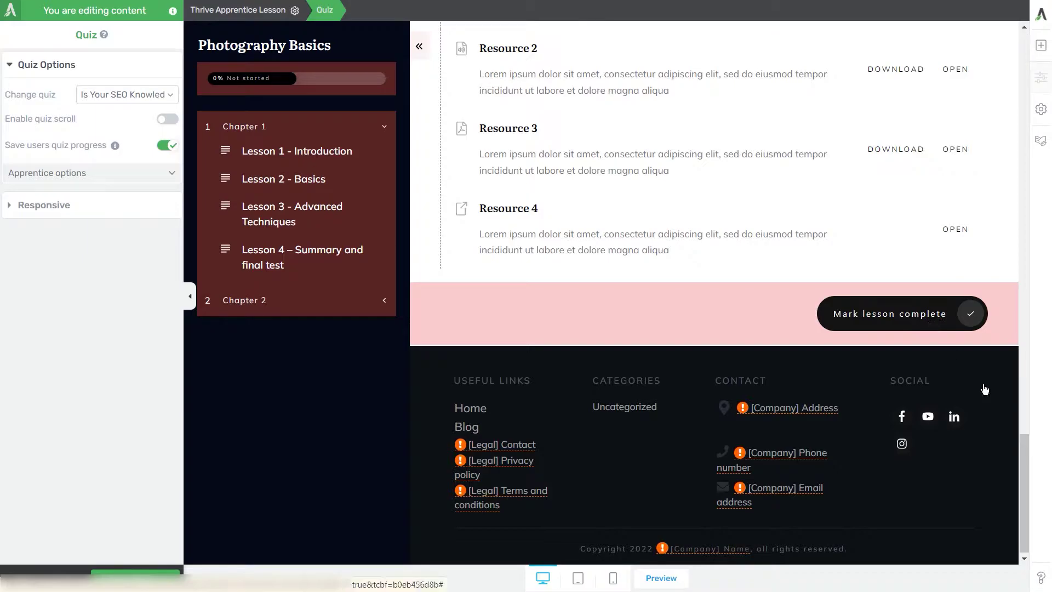
scroll(1025, 435, up, 10)
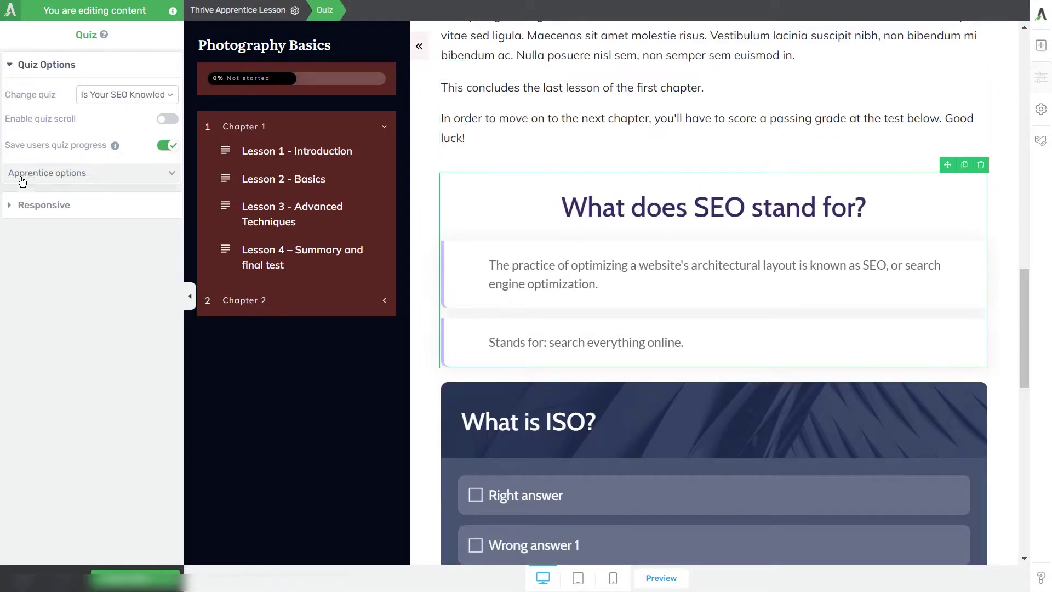
click(86, 174)
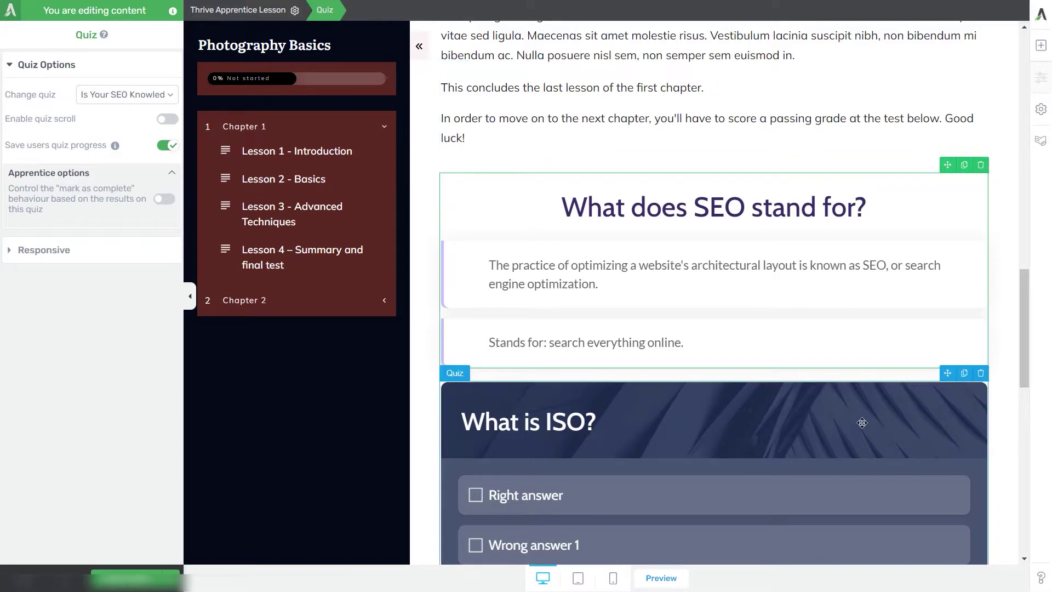
click(981, 164)
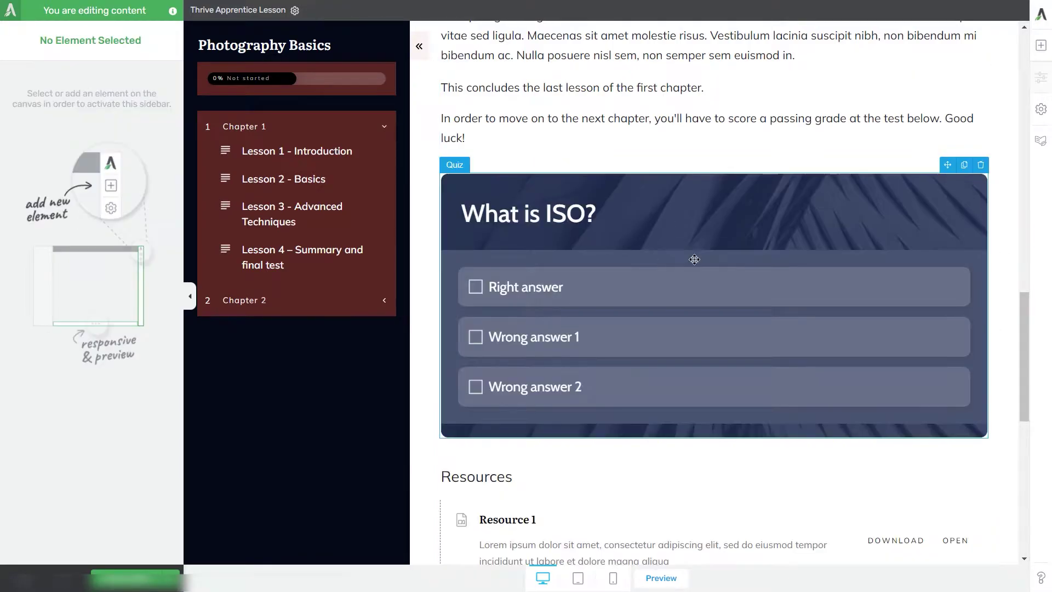
Select the Photography Test 1 quiz in the lesson and examine its "mark as complete" settings
click(676, 268)
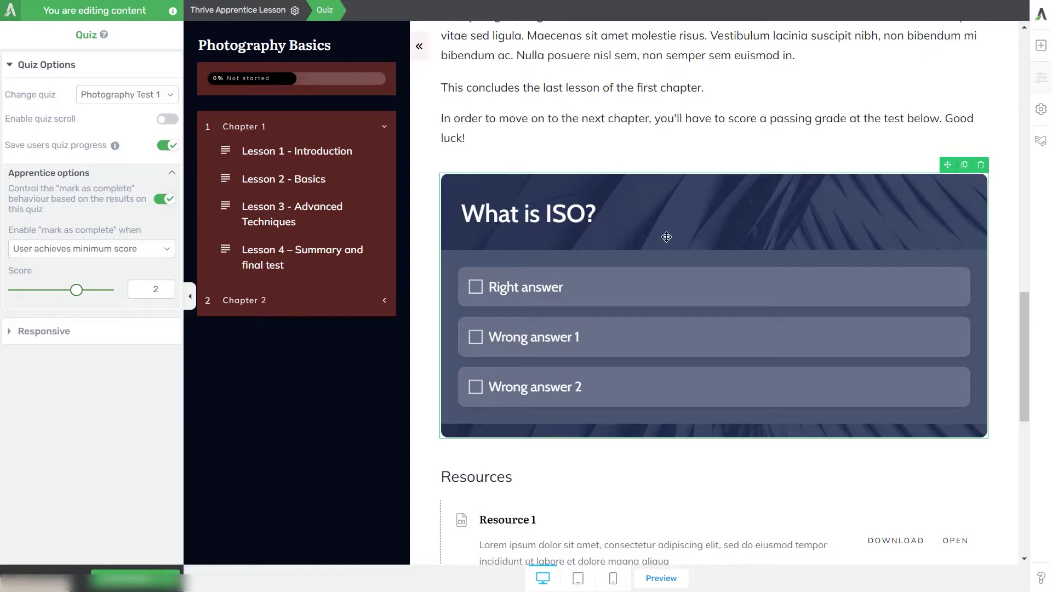
scroll(726, 345, up, 3)
scroll(725, 346, up, 10)
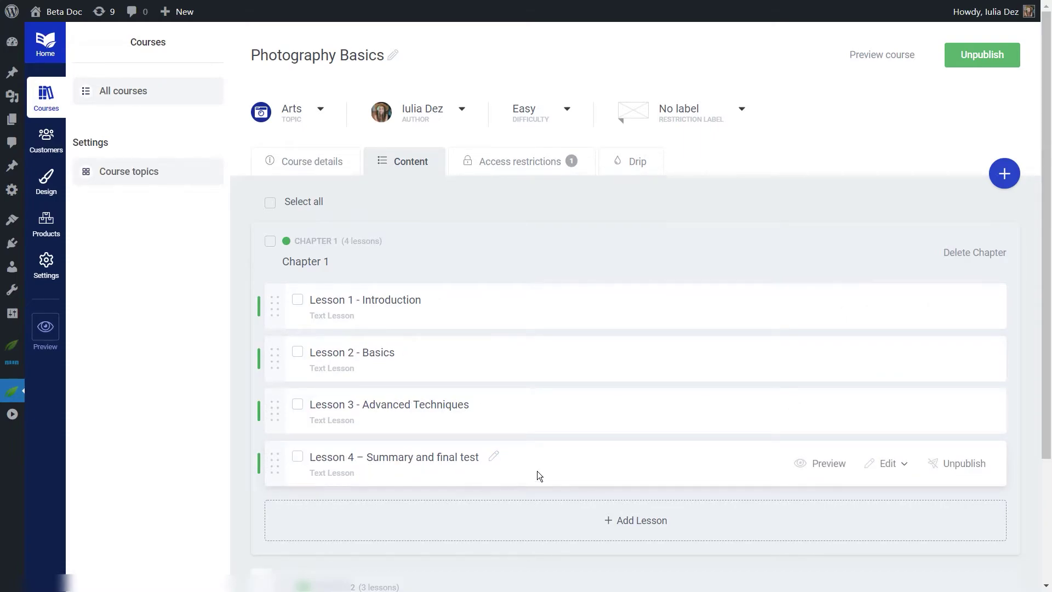
Delete the drip schedule "Final test passed -> Unlock next chapter" from the Photography Basics course
scroll(521, 476, down, 3)
scroll(480, 433, down, 2)
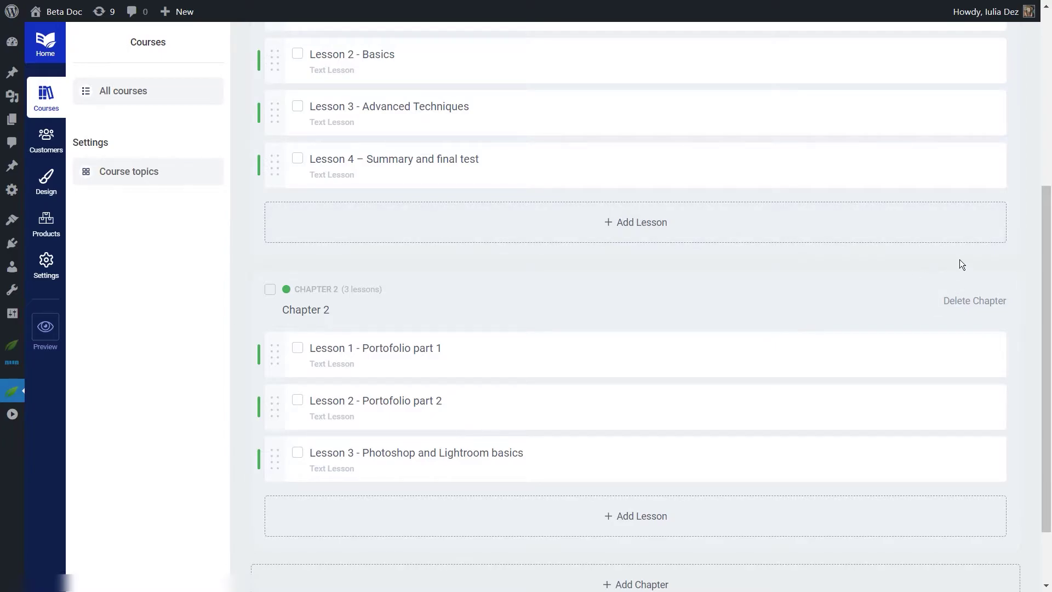
scroll(958, 265, up, 5)
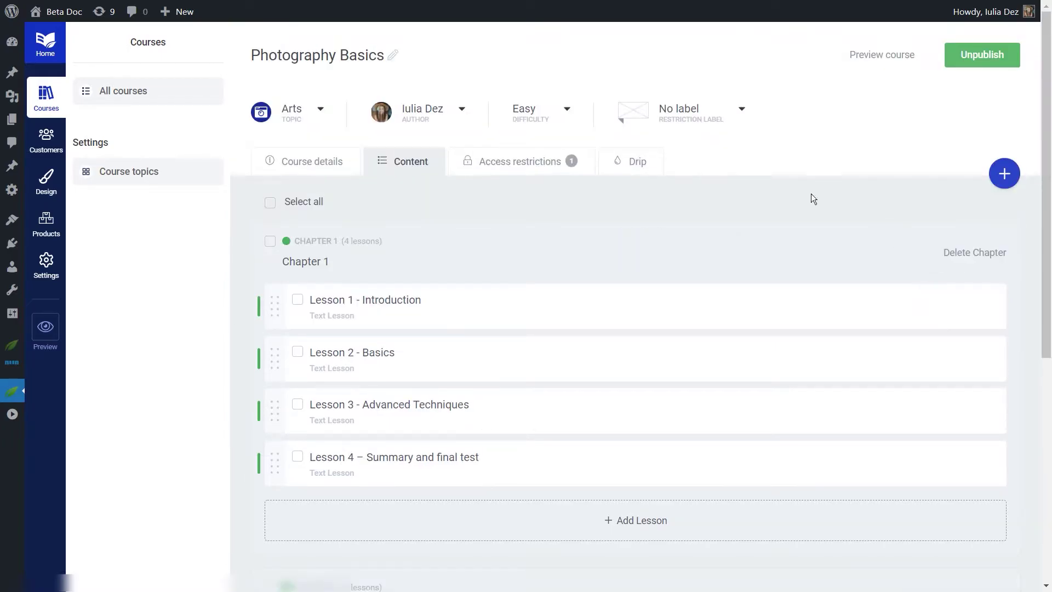
click(634, 164)
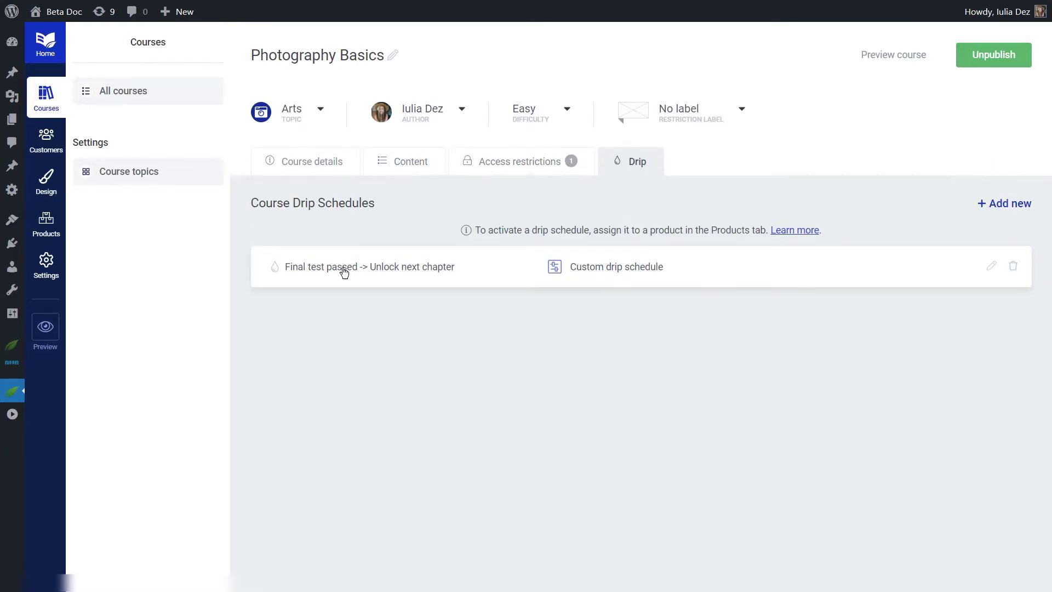
drag(364, 273, 762, 340)
click(763, 340)
click(1013, 266)
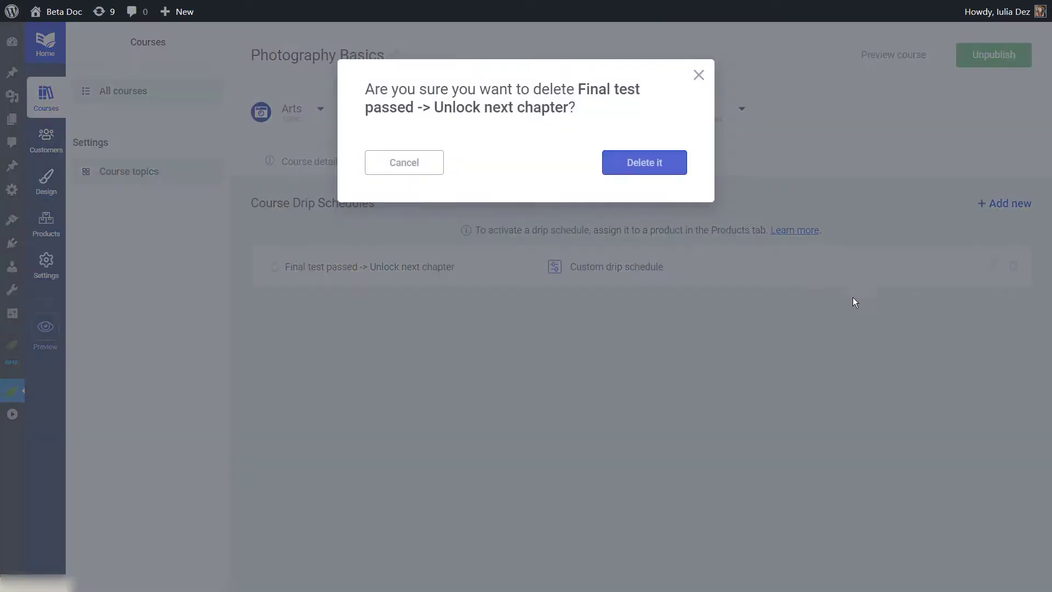
click(631, 163)
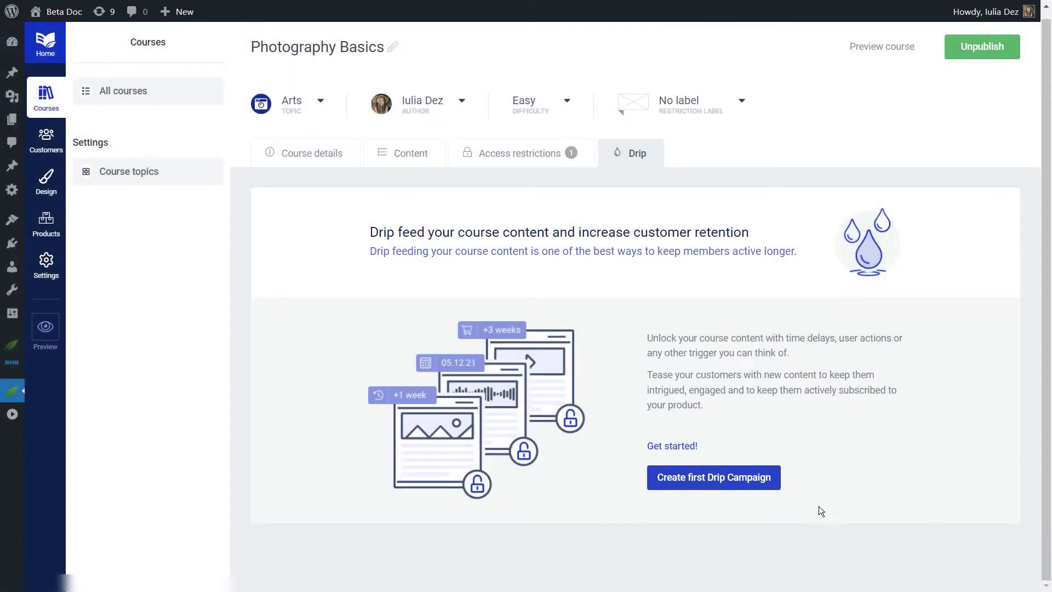
Start a new drip campaign for the Photography Basics course from the "Start from scratch" template
click(659, 478)
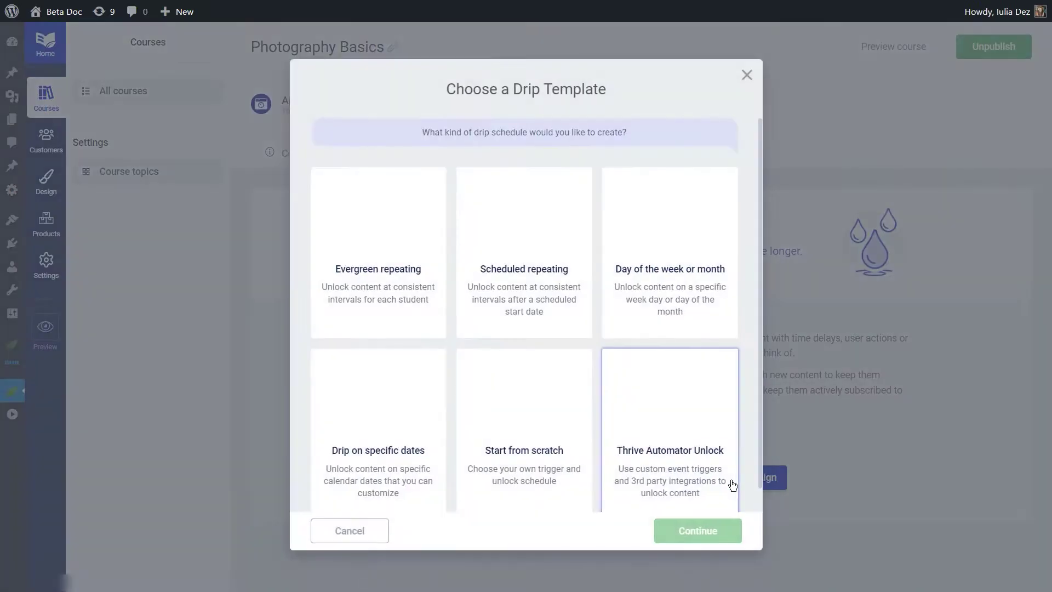
scroll(716, 298, down, 1)
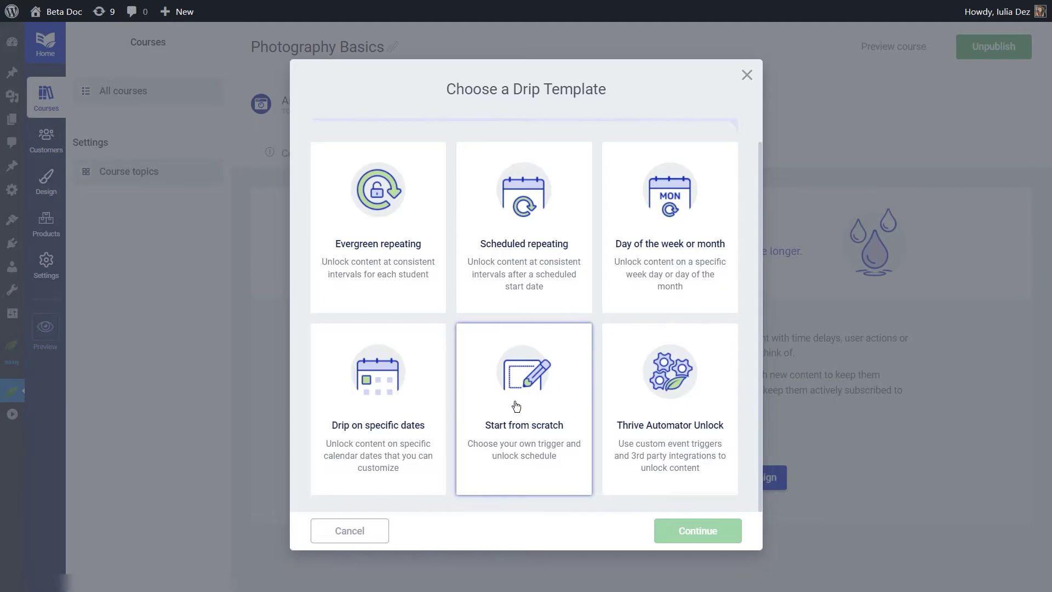
click(534, 401)
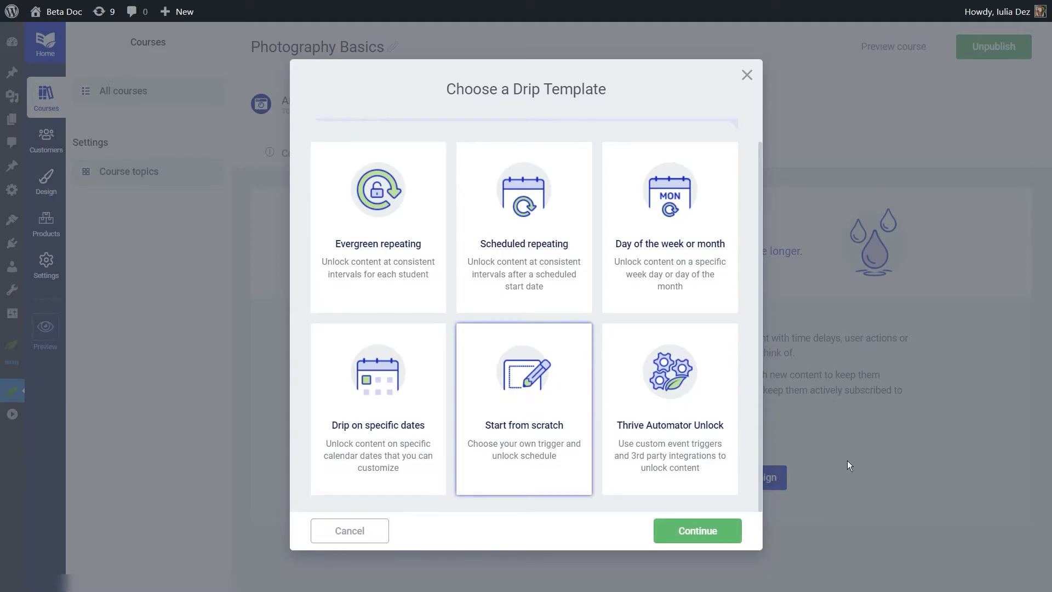
click(733, 525)
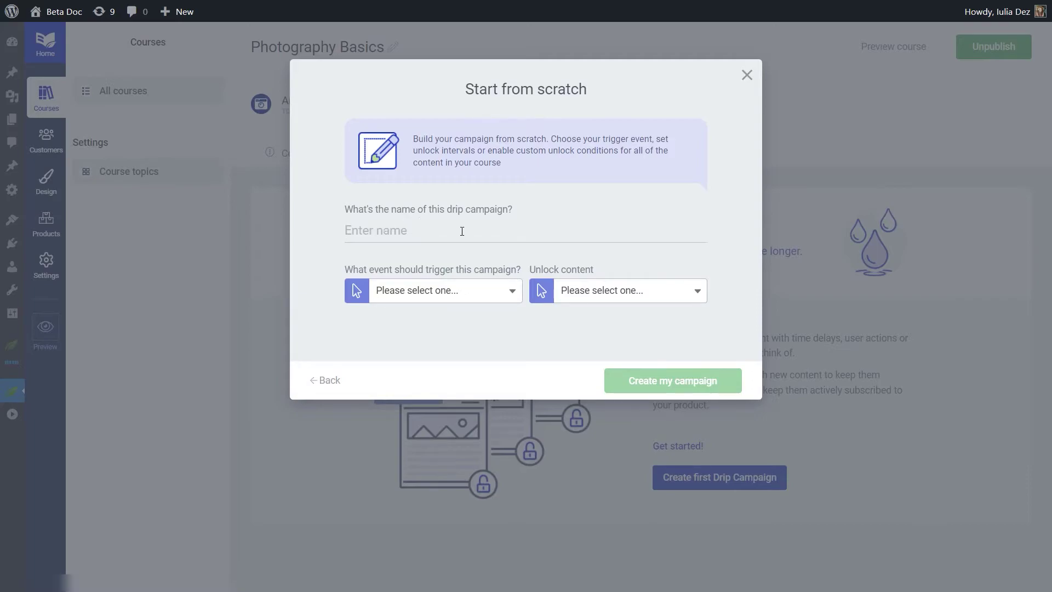
Create the campaign "Final test passed -> Unlock next chapter", triggered when the user starts the course and unlocking content at custom intervals
text(Final test passed -> Unlock next chapter)
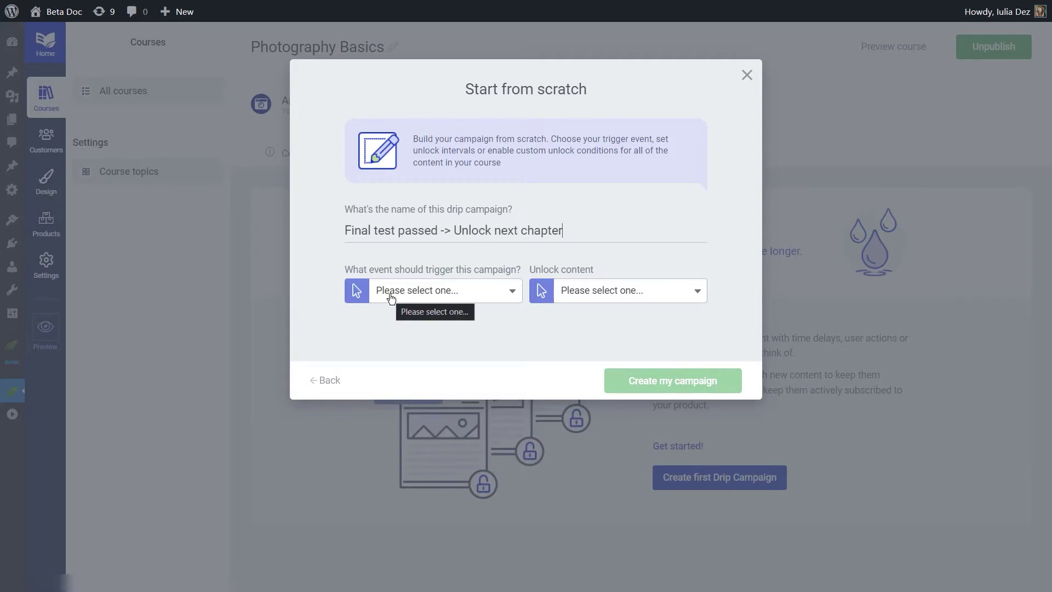
click(391, 298)
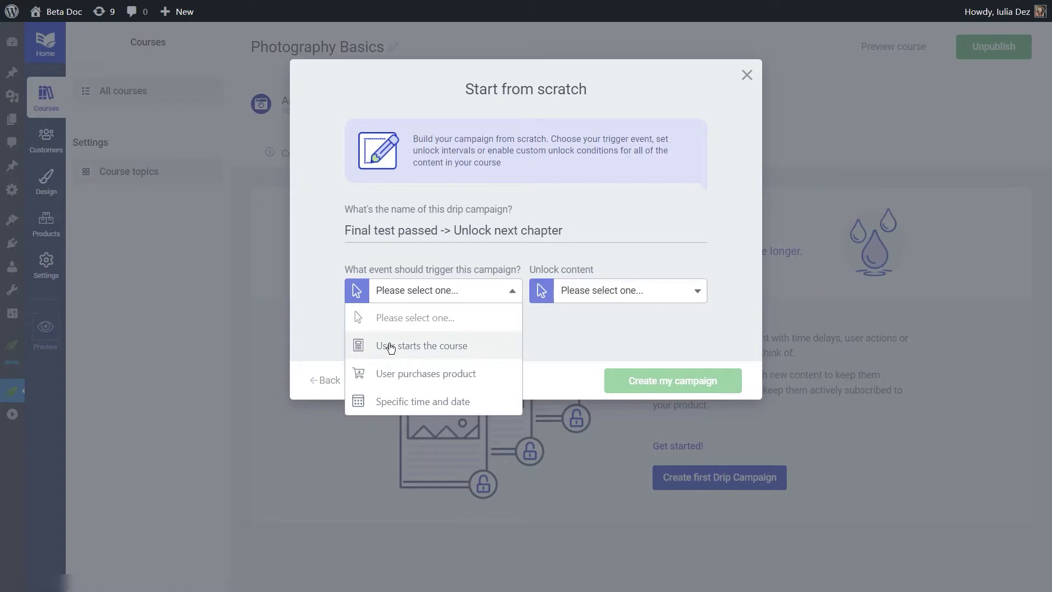
click(407, 354)
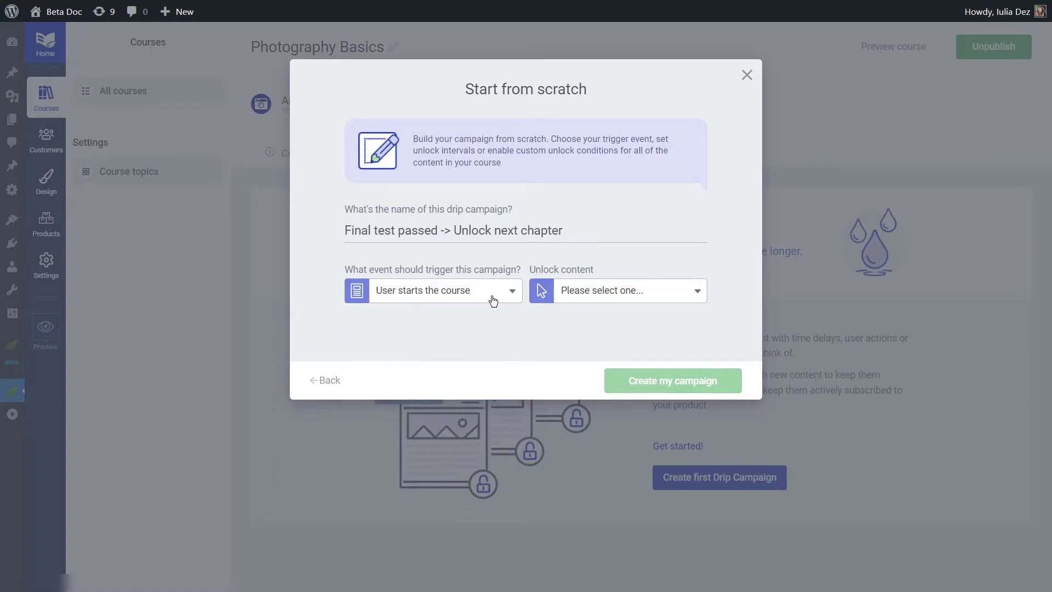
click(613, 301)
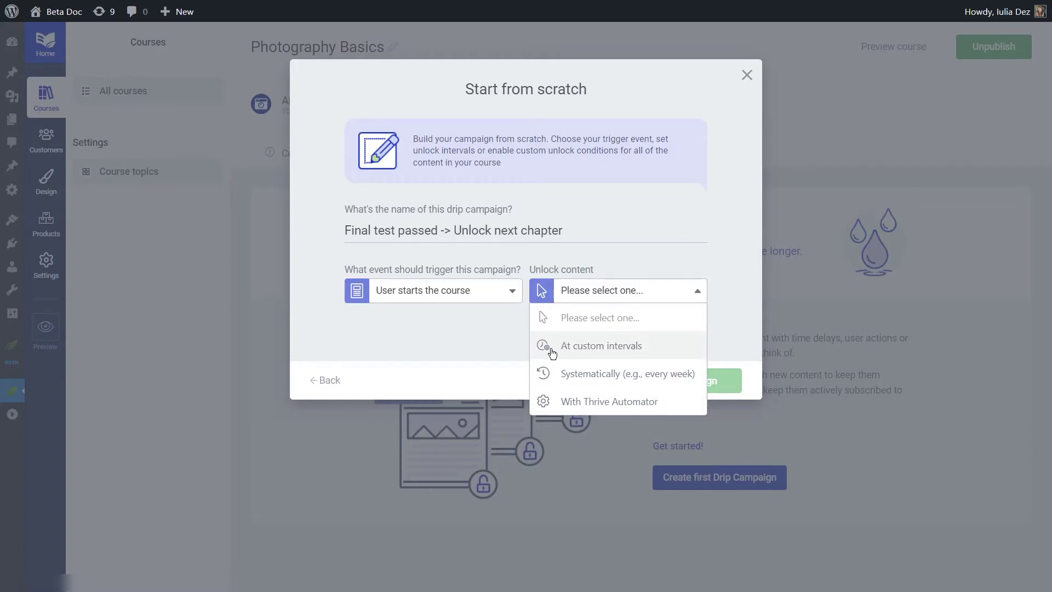
click(610, 356)
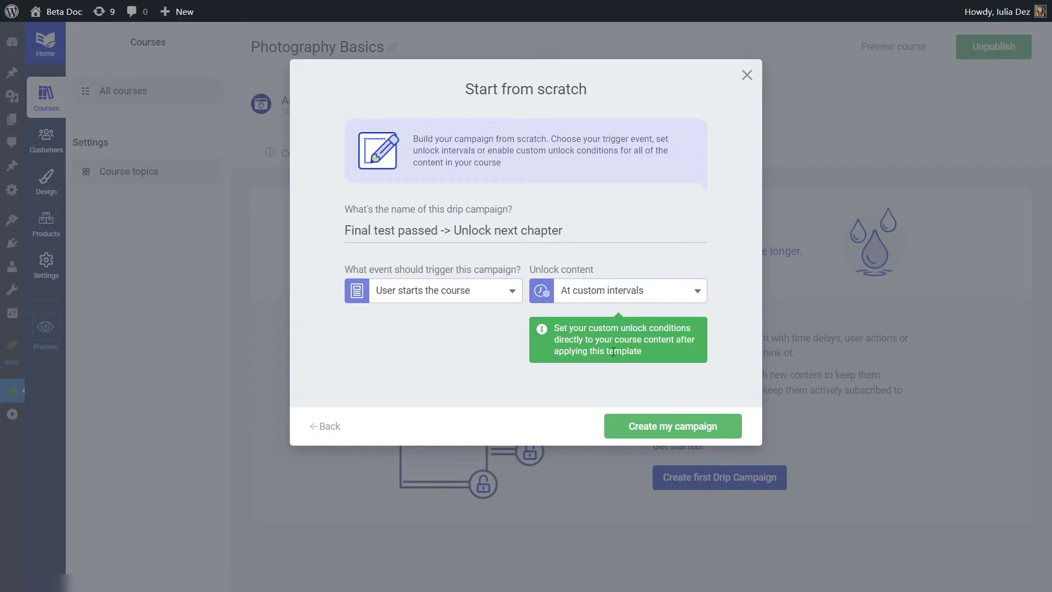
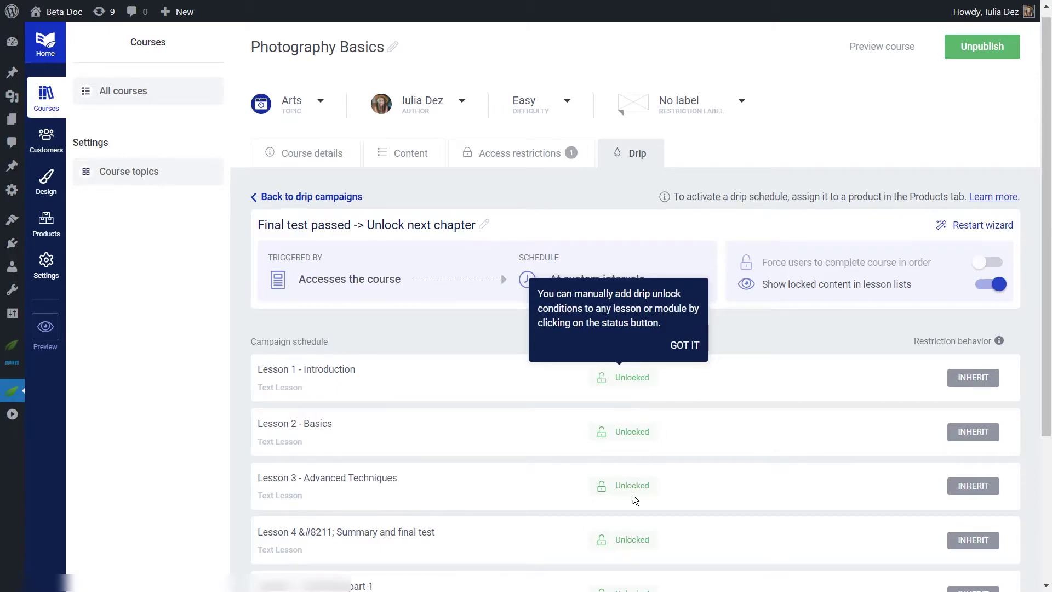
Dismiss the unlock-conditions hint and review the unlock status of each lesson in the campaign schedule
scroll(630, 493, down, 4)
scroll(625, 476, up, 4)
click(684, 353)
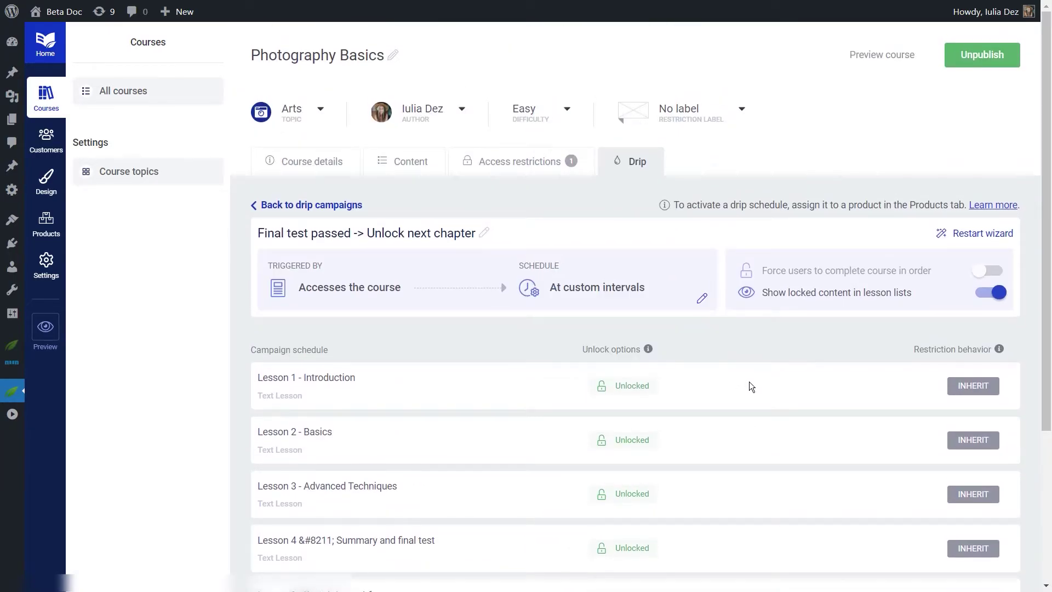
scroll(701, 323, down, 3)
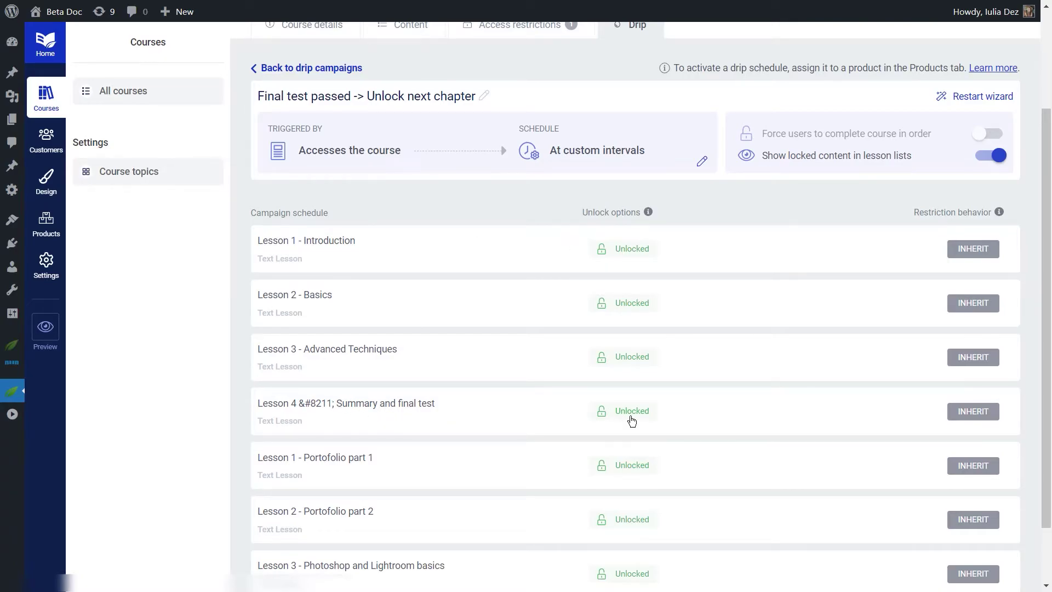
mouse_move(634, 422)
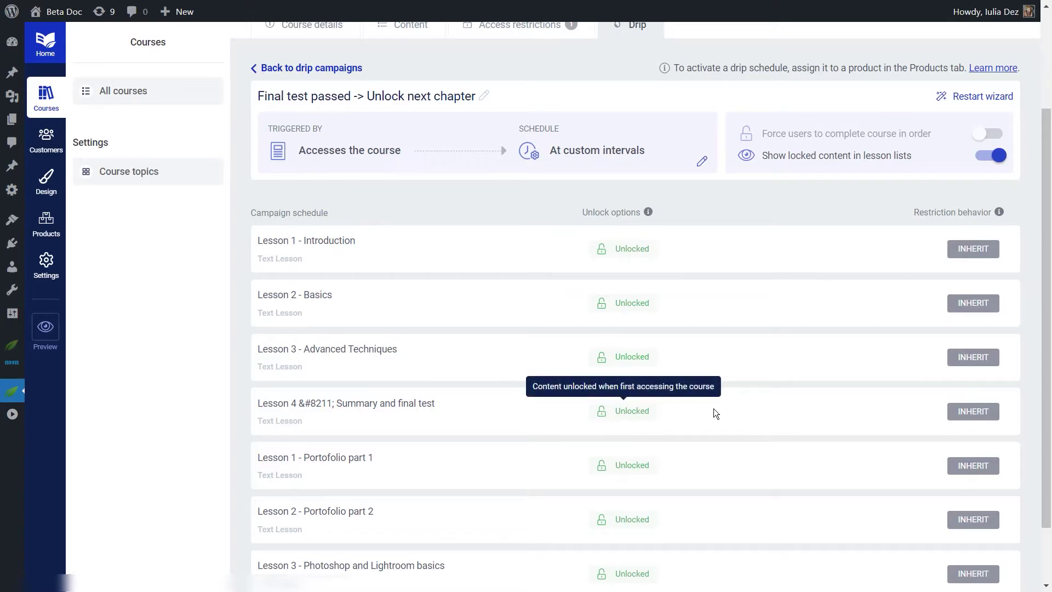
scroll(714, 409, down, 2)
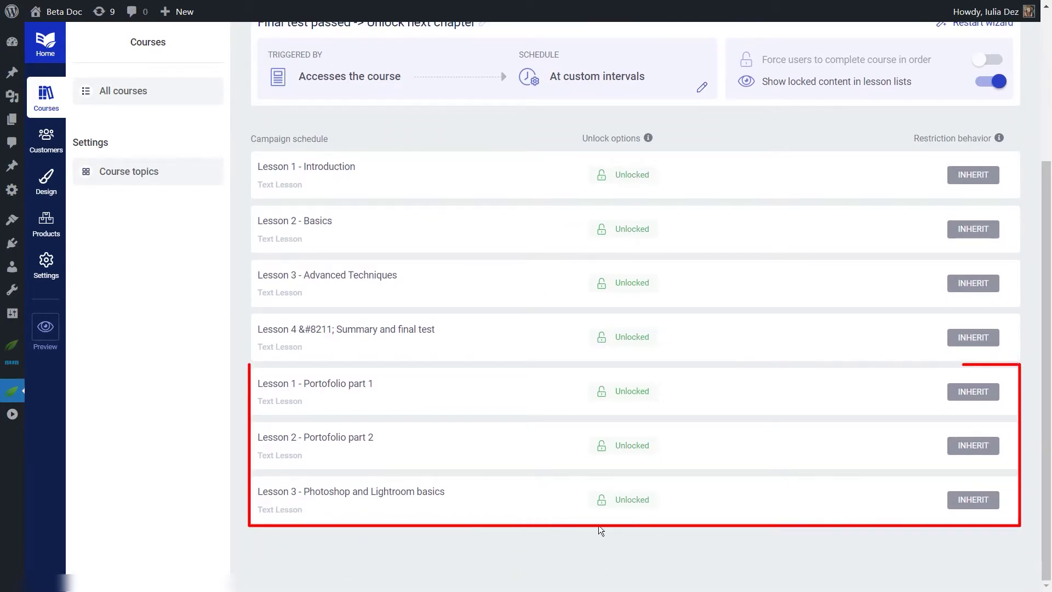
mouse_move(614, 392)
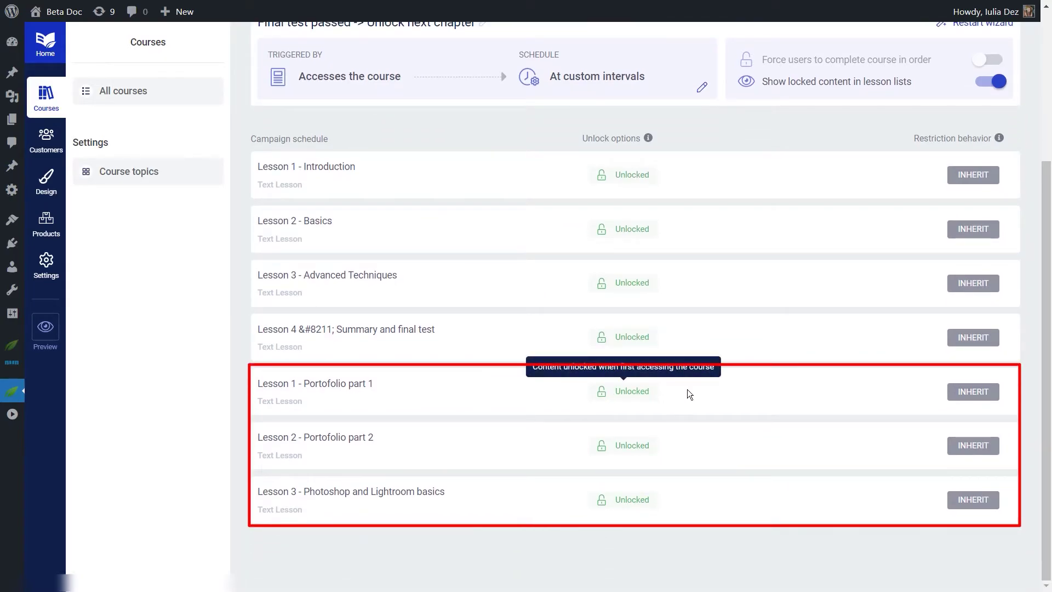
Start a Thrive Quiz Result unlock rule for "Lesson 1 - Portofolio part 1" based on the quiz Photography Test 1
click(623, 392)
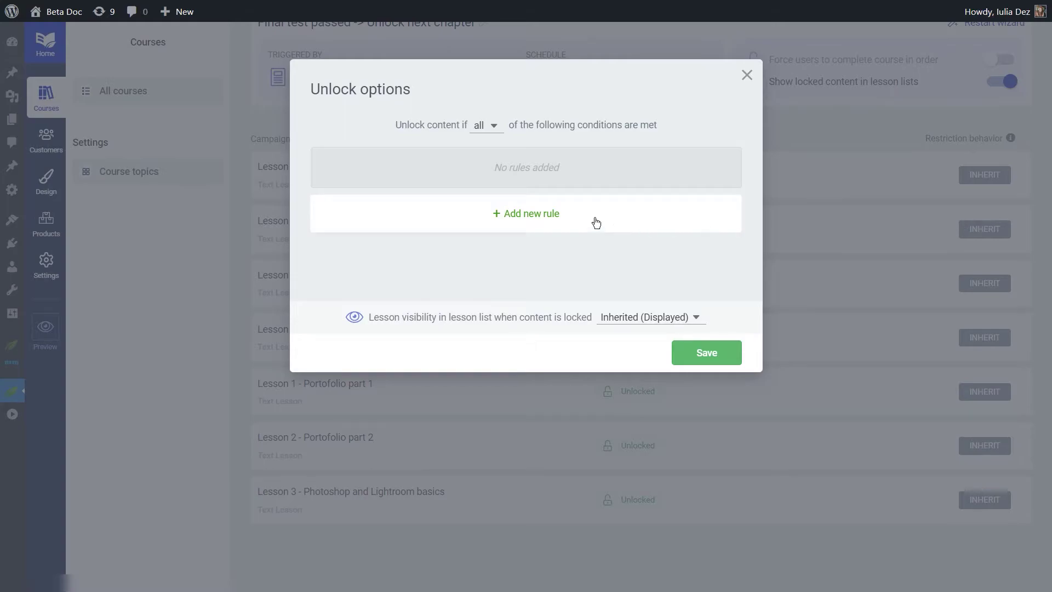
click(536, 218)
click(436, 187)
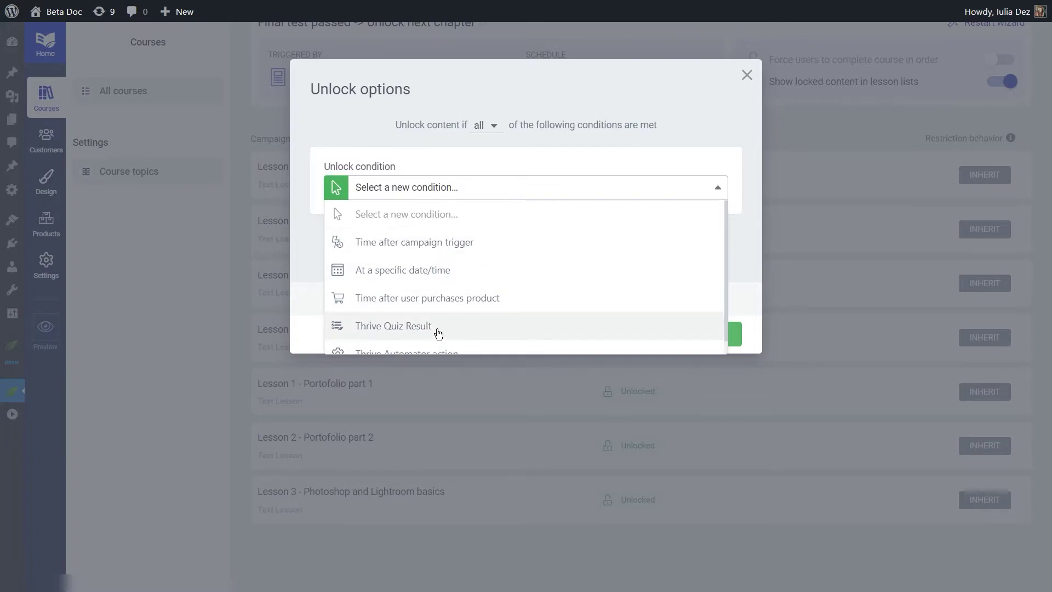
click(395, 329)
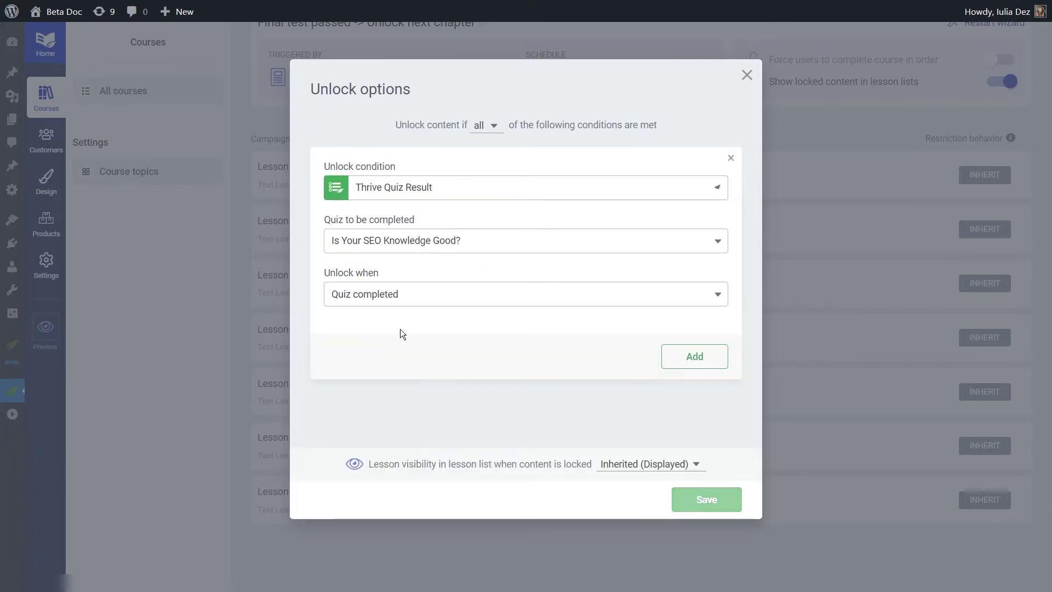
click(413, 249)
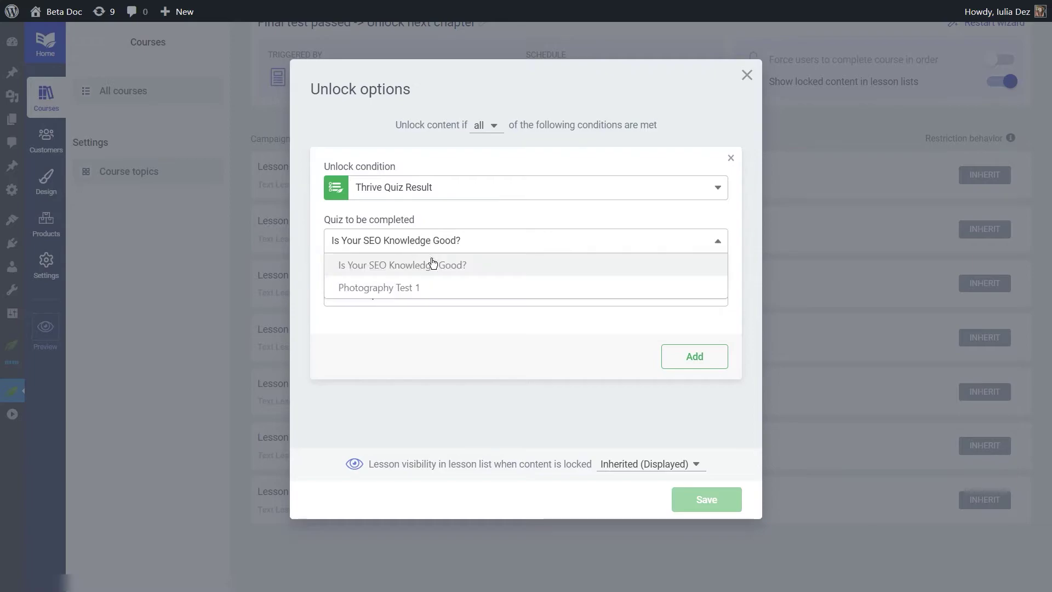
click(413, 290)
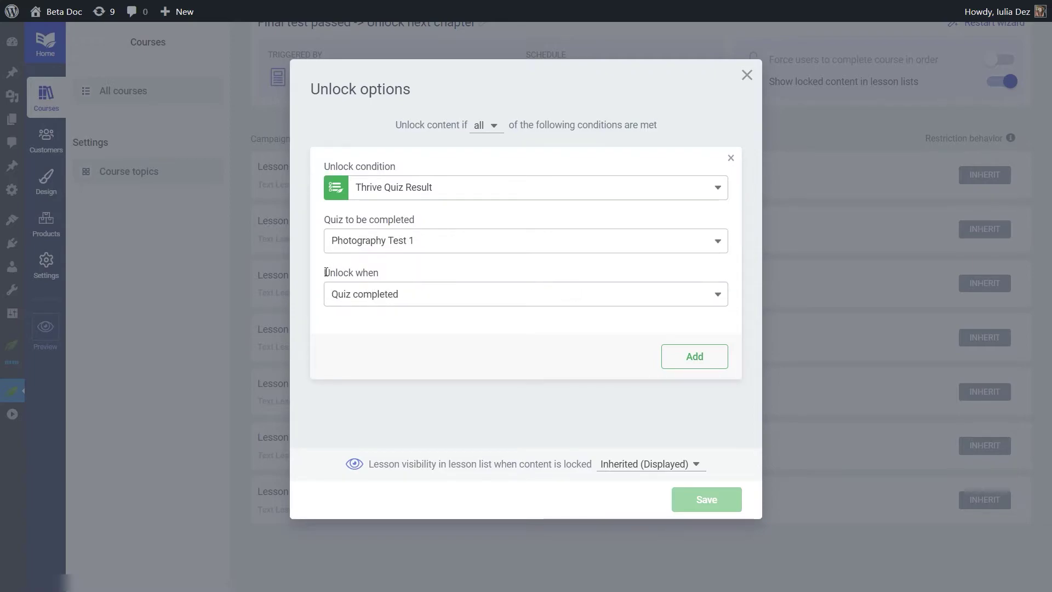
Set the rule to unlock when the user achieves a minimum score of 2, and add it to the lesson's conditions
drag(325, 272, 429, 278)
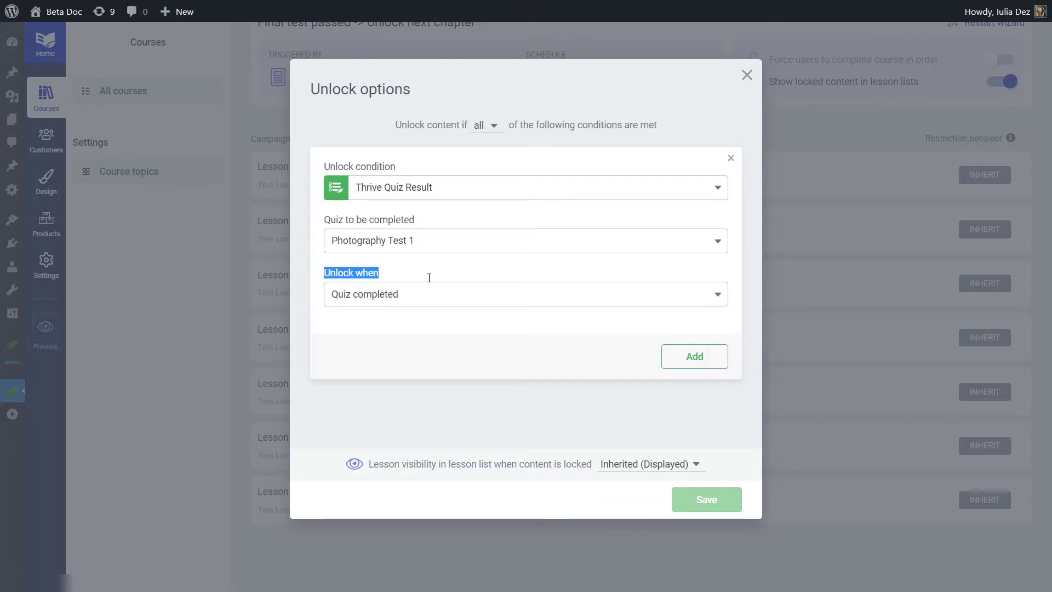
click(388, 290)
click(395, 289)
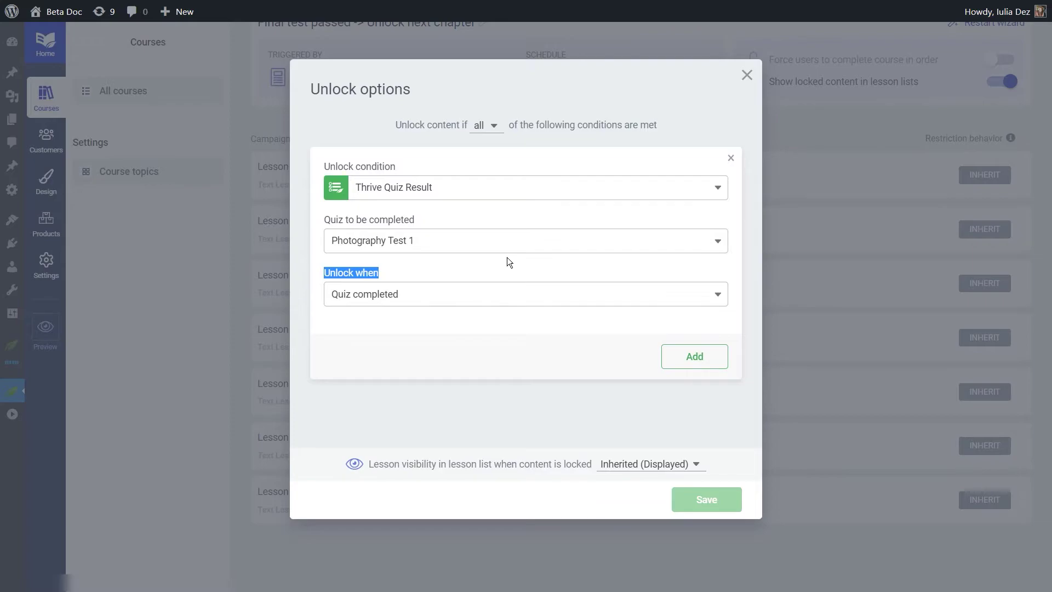
click(451, 344)
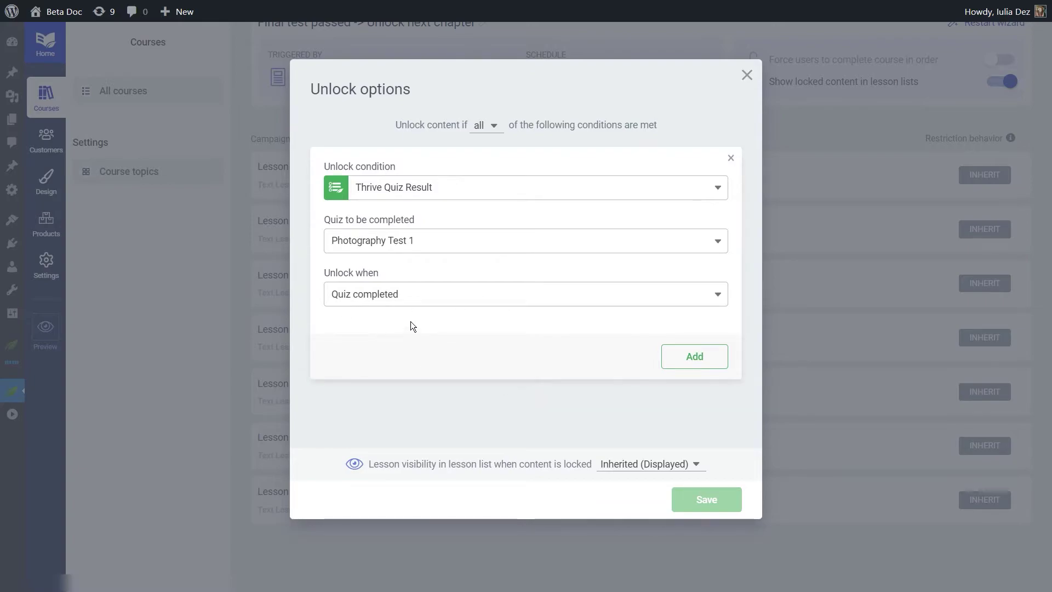
click(370, 301)
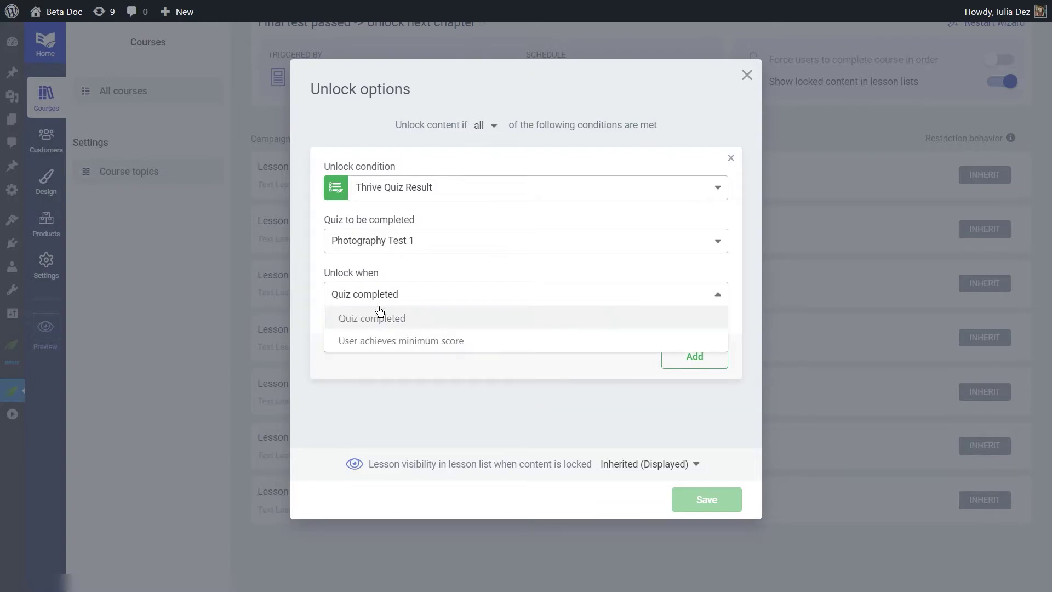
click(377, 343)
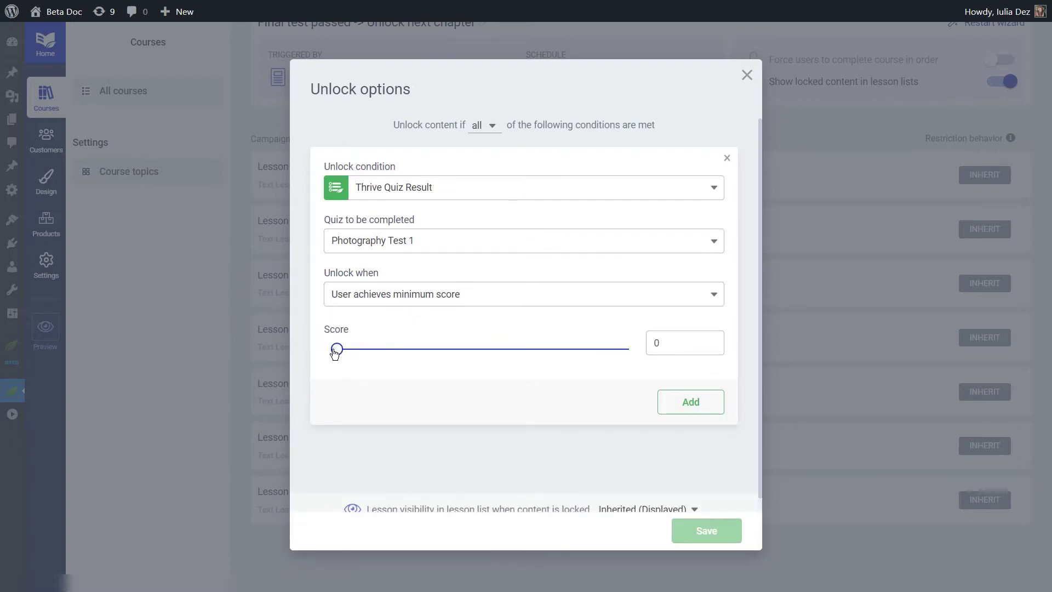
drag(339, 350, 538, 356)
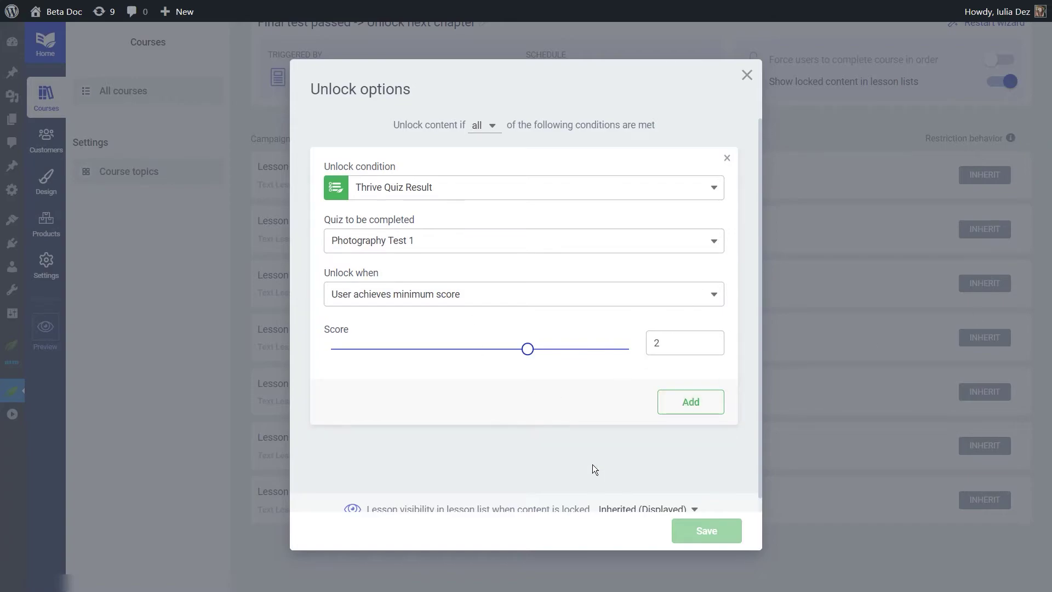
click(695, 408)
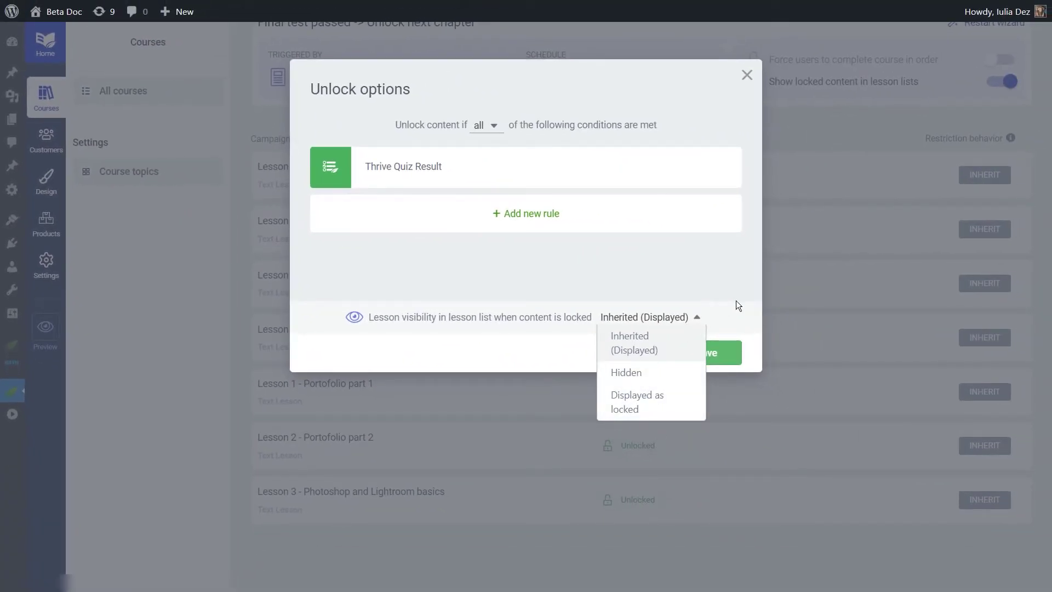
Keep the locked-lesson visibility at "Inherited (Displayed)" and save the unlock options of "Lesson 1 - Portofolio part 1"
click(735, 300)
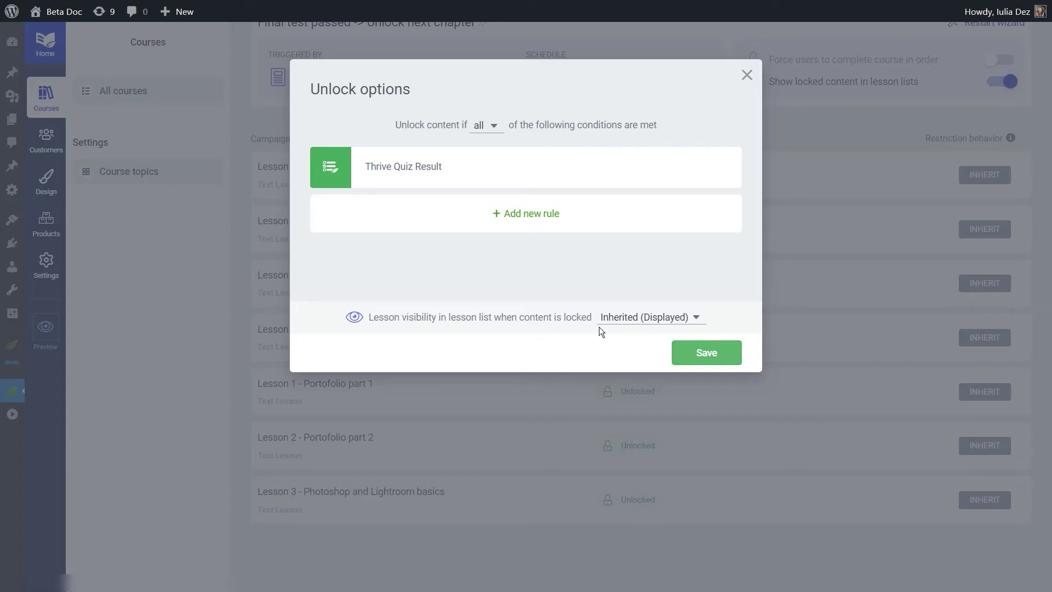
click(708, 357)
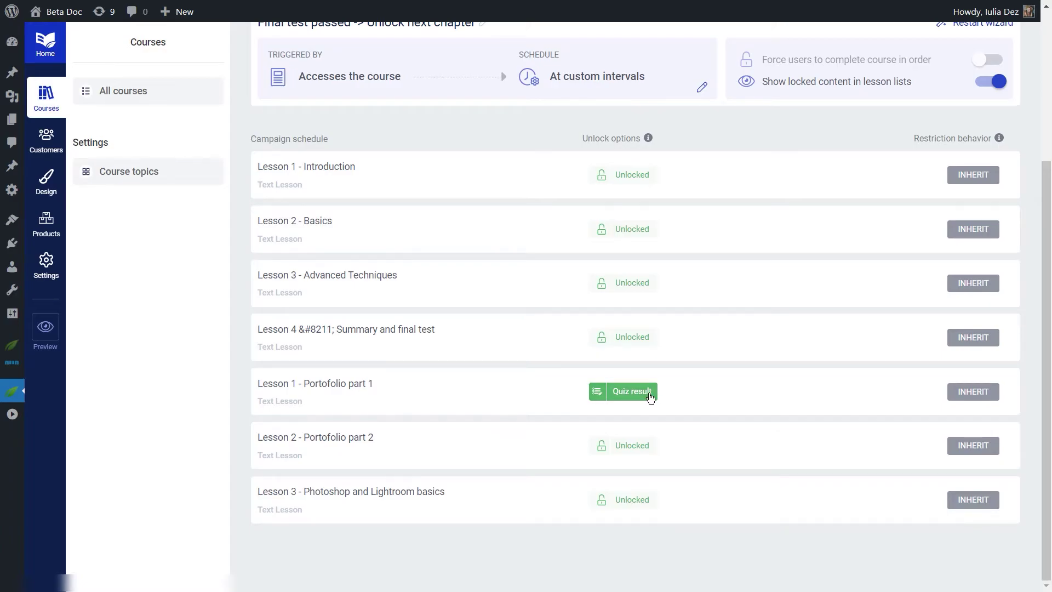
drag(434, 329, 302, 330)
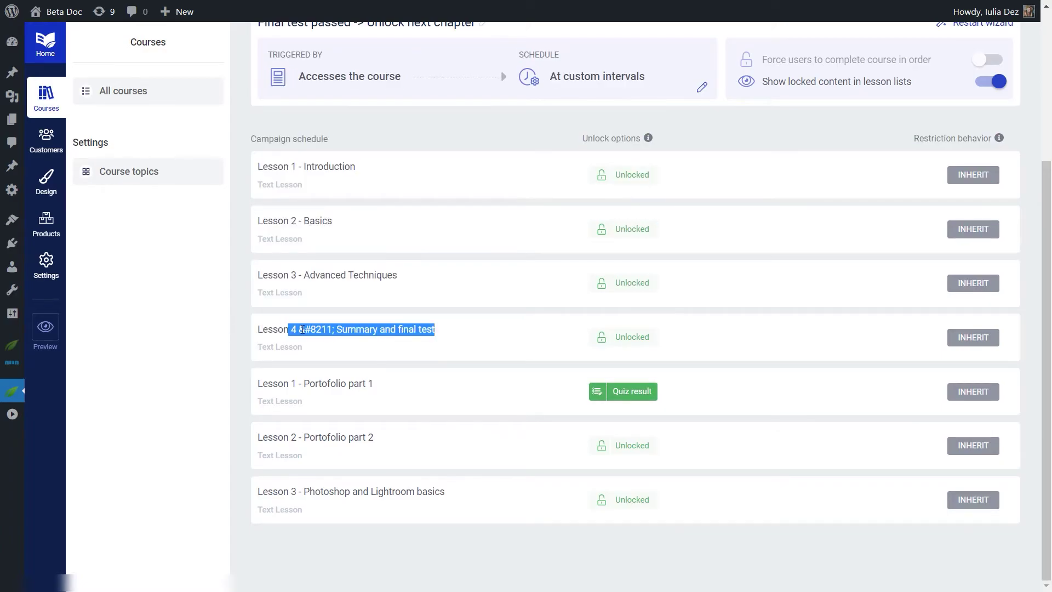
click(475, 346)
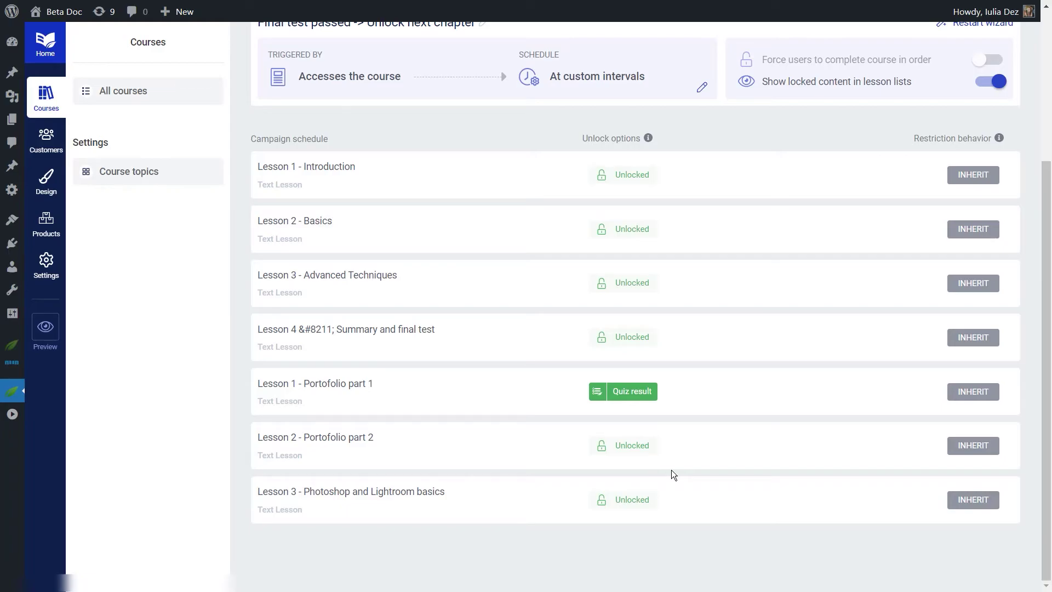
Start a Thrive Quiz Result unlock rule for "Lesson 2 - Portofolio part 2" based on the quiz Photography Test 1
click(631, 445)
click(502, 211)
click(435, 195)
click(405, 333)
click(444, 241)
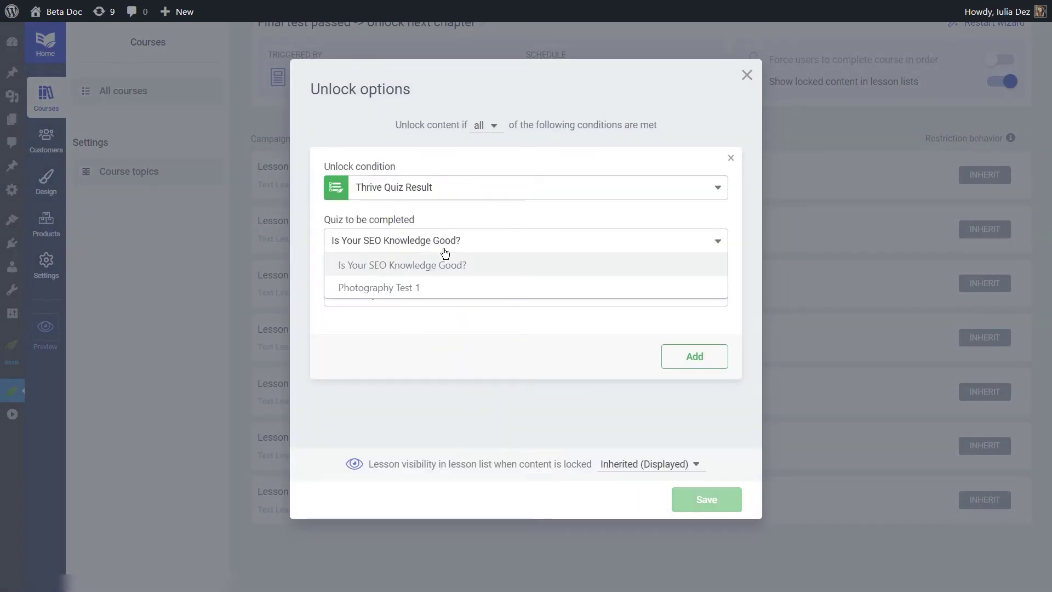
click(378, 287)
Require the same minimum score as in Portofolio part 1 for the "Lesson 2 - Portofolio part 2" rule, add it and save
click(415, 294)
click(383, 340)
drag(340, 282, 525, 283)
click(691, 336)
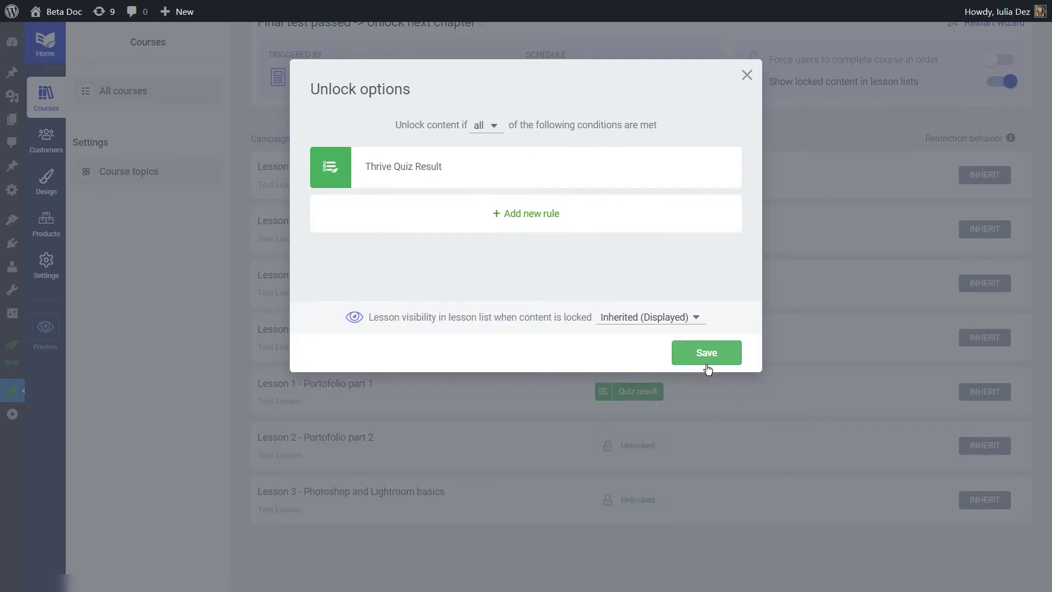
click(706, 352)
Start a Thrive Quiz Result unlock rule for "Lesson 3 - Photoshop and Lightroom basics" based on the quiz Photography Test 1
click(620, 492)
click(387, 215)
click(427, 187)
click(446, 319)
click(438, 241)
click(383, 287)
Require the same minimum score for the "Lesson 3 - Photoshop and Lightroom basics" rule, add it and save the unlock options
click(403, 294)
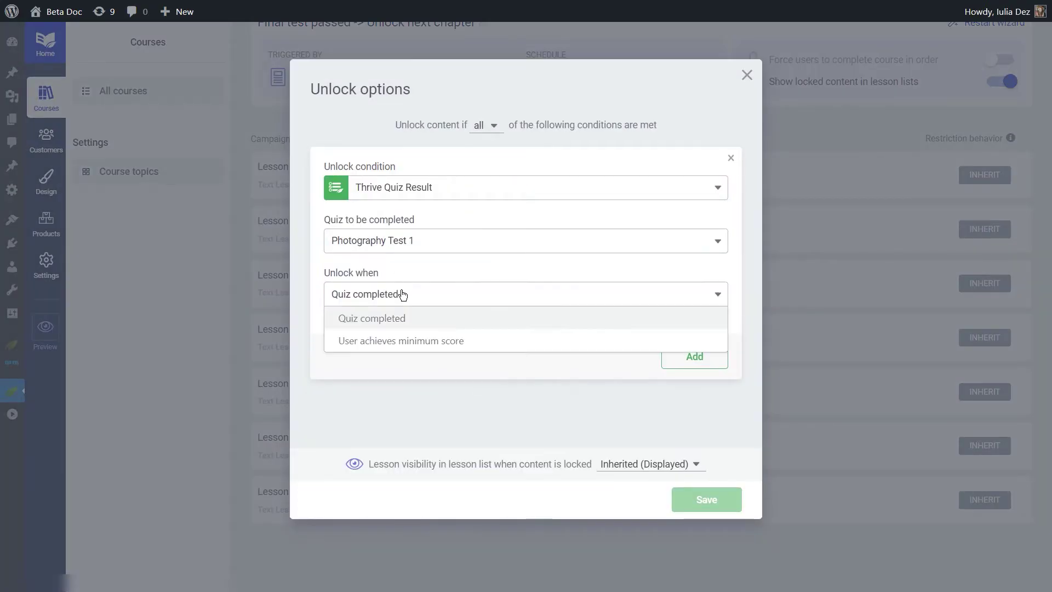
click(401, 340)
drag(336, 349, 526, 350)
click(692, 402)
click(710, 421)
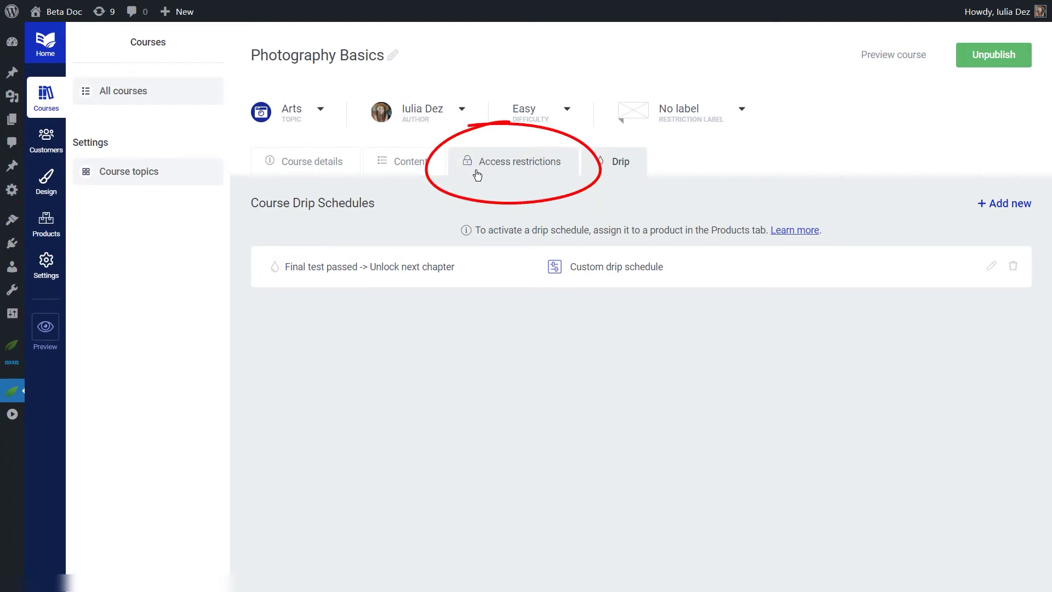
Start creating the first product and name it "Photography basics"
click(510, 164)
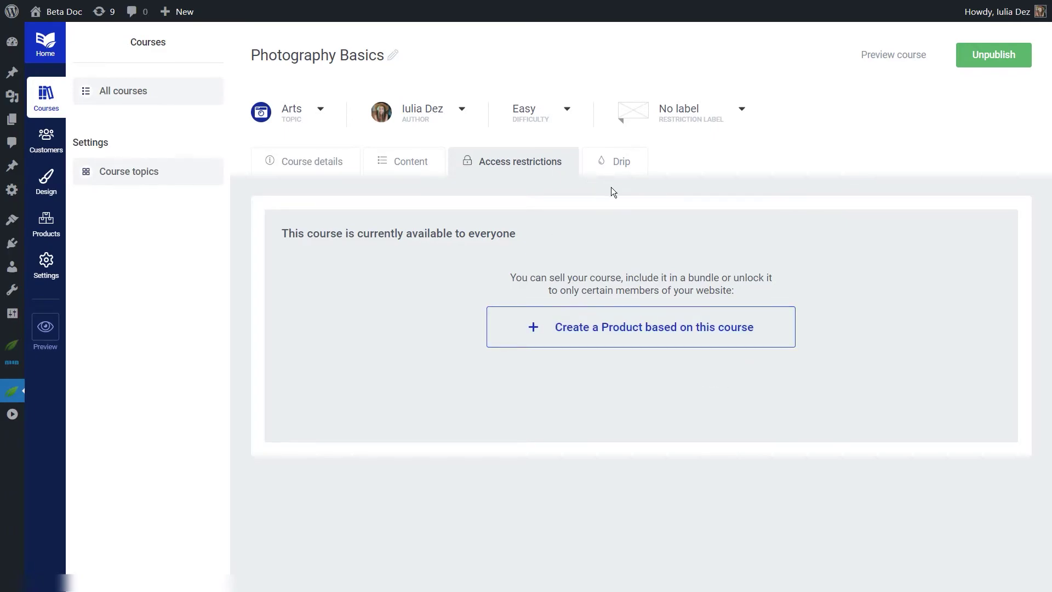
click(46, 230)
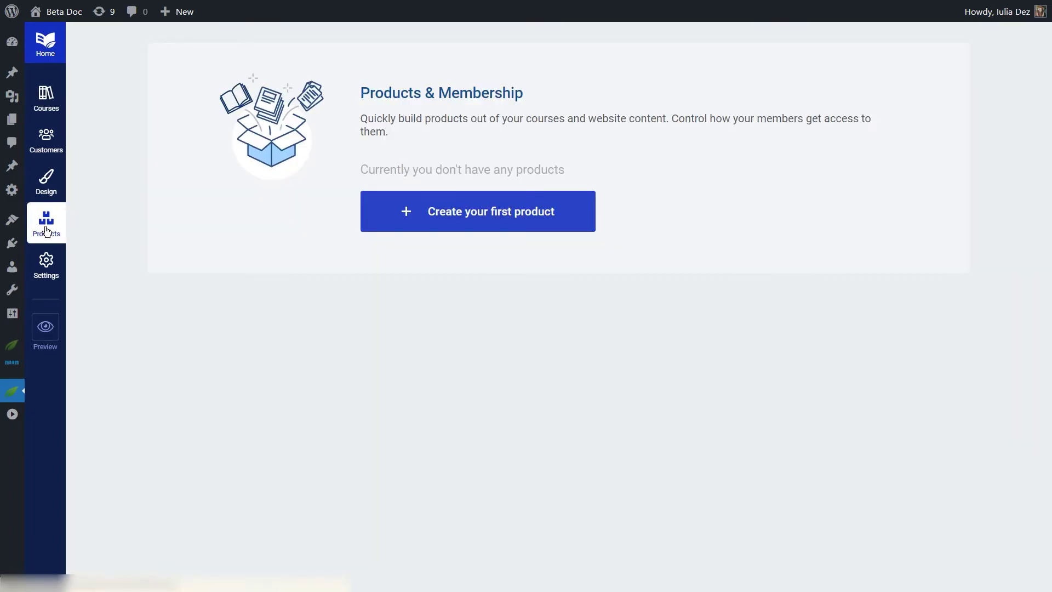
click(484, 215)
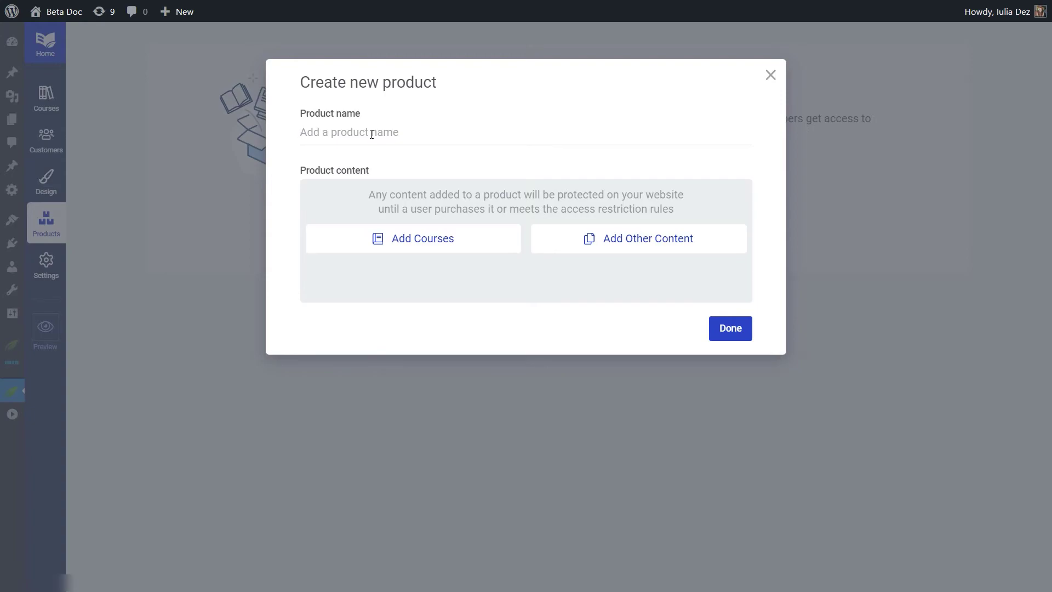
text(Photography basics)
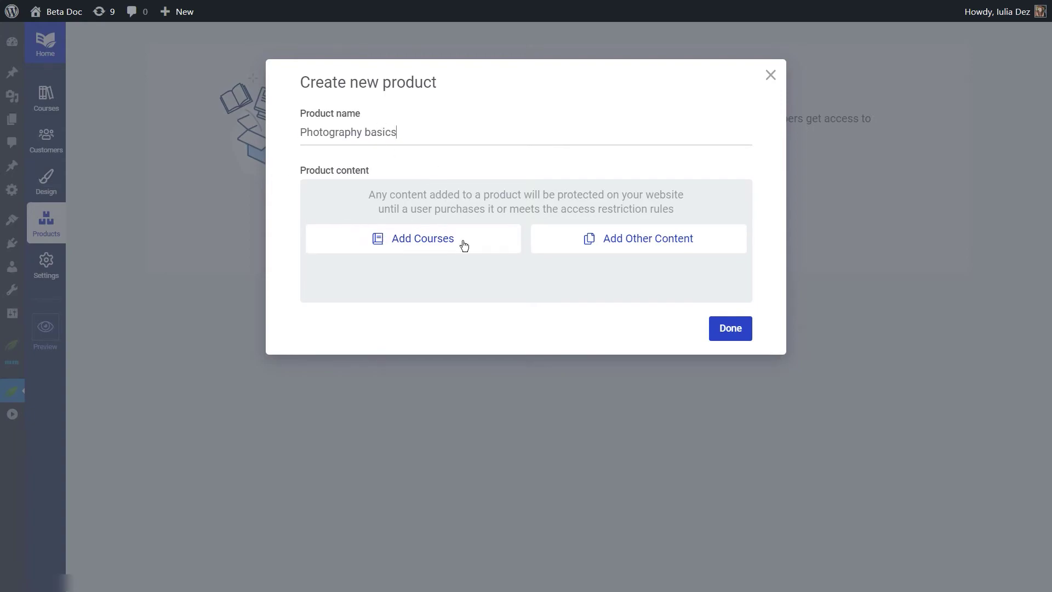
Add the Photography Basics course as the new product's content and finish creating the product
click(430, 244)
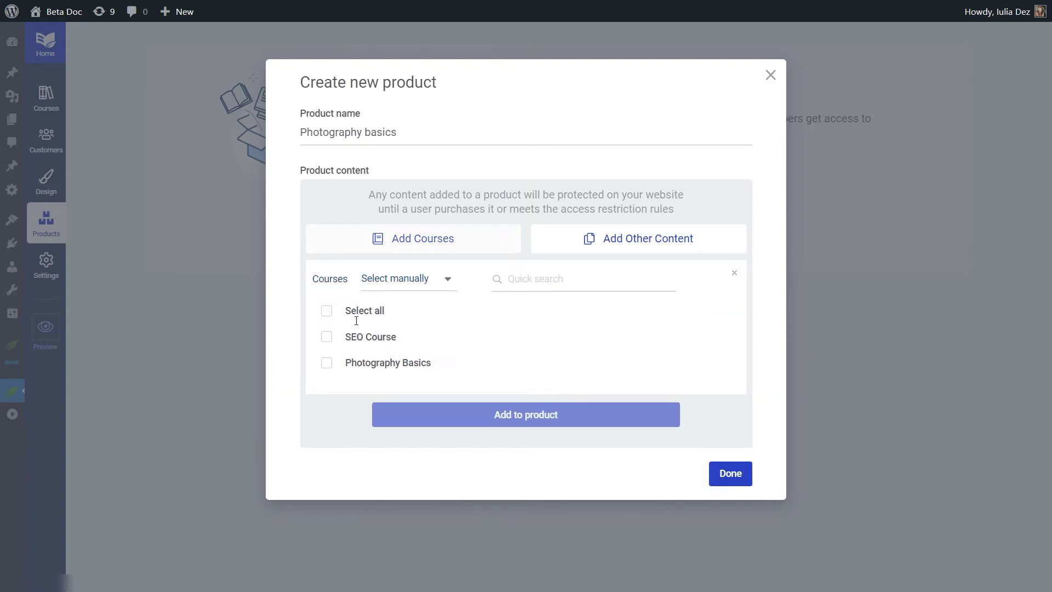
click(331, 364)
click(538, 420)
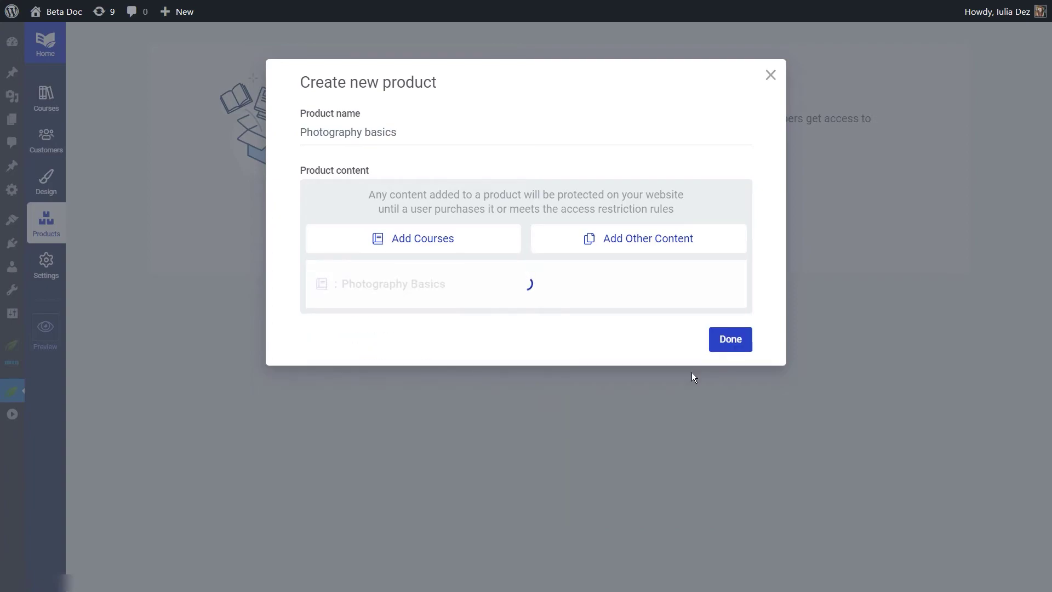
click(649, 248)
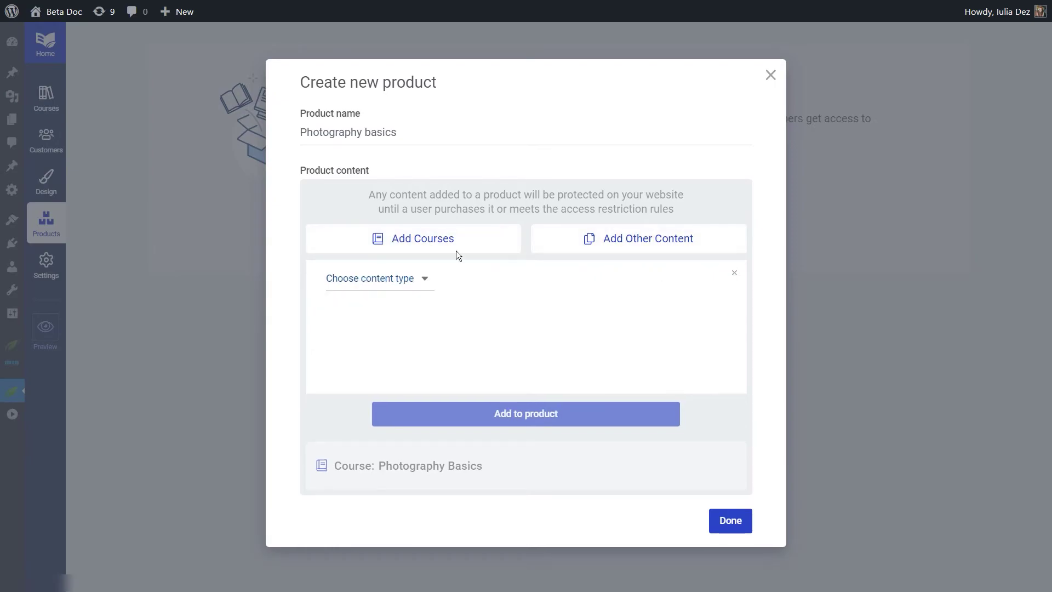
click(737, 518)
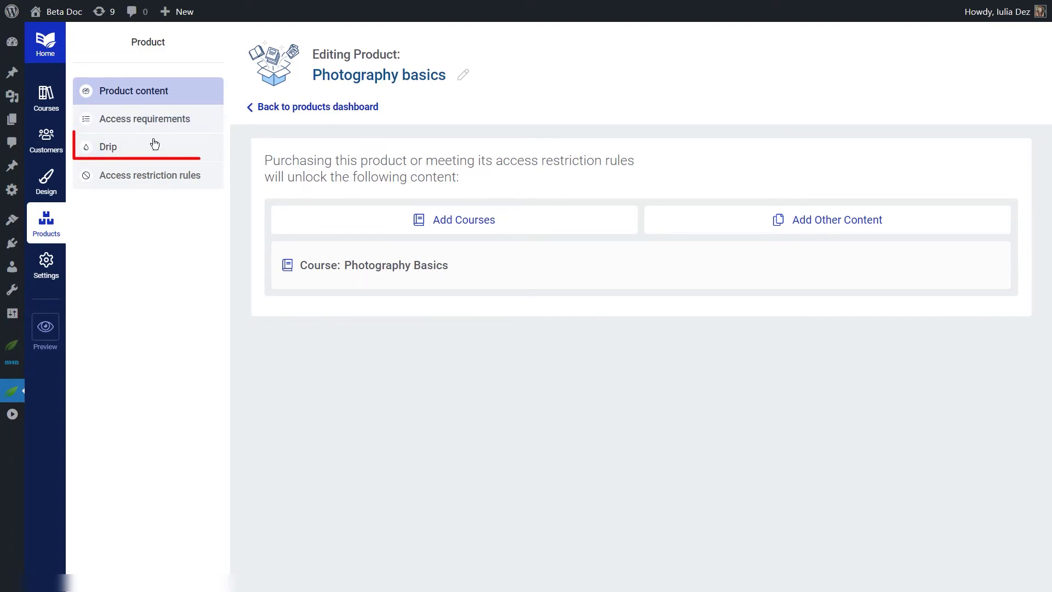
Assign the "Final test passed -> Unlock next chapter" drip schedule to the Photography Basics course in the product
click(110, 151)
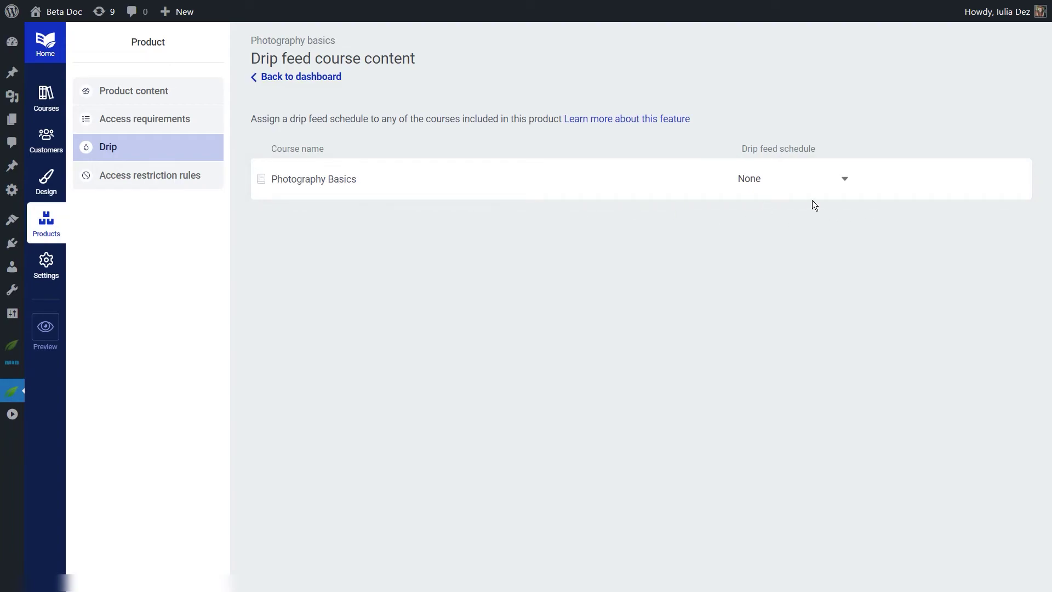
click(841, 180)
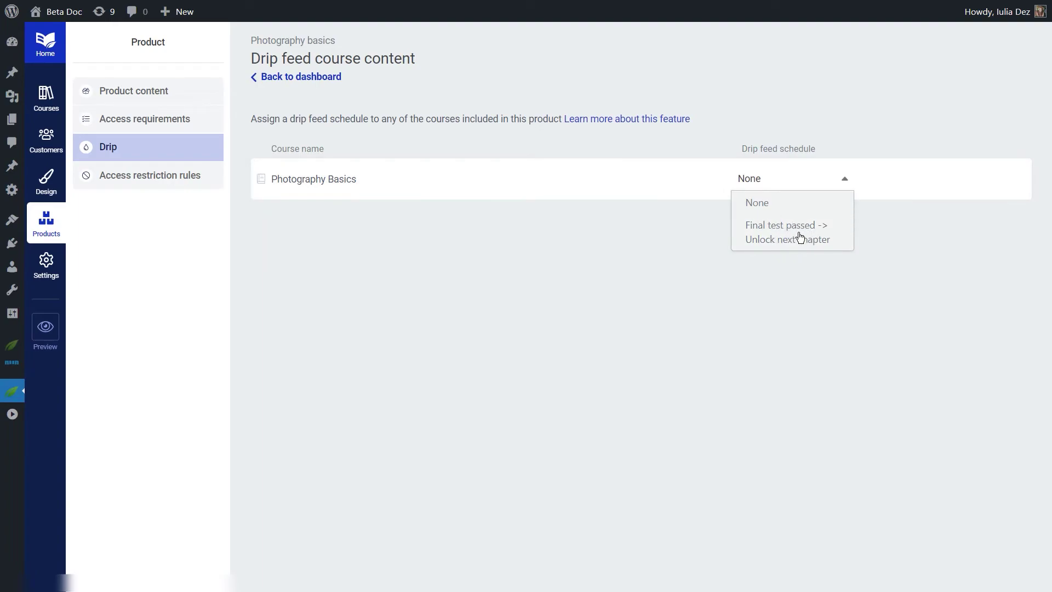
click(783, 238)
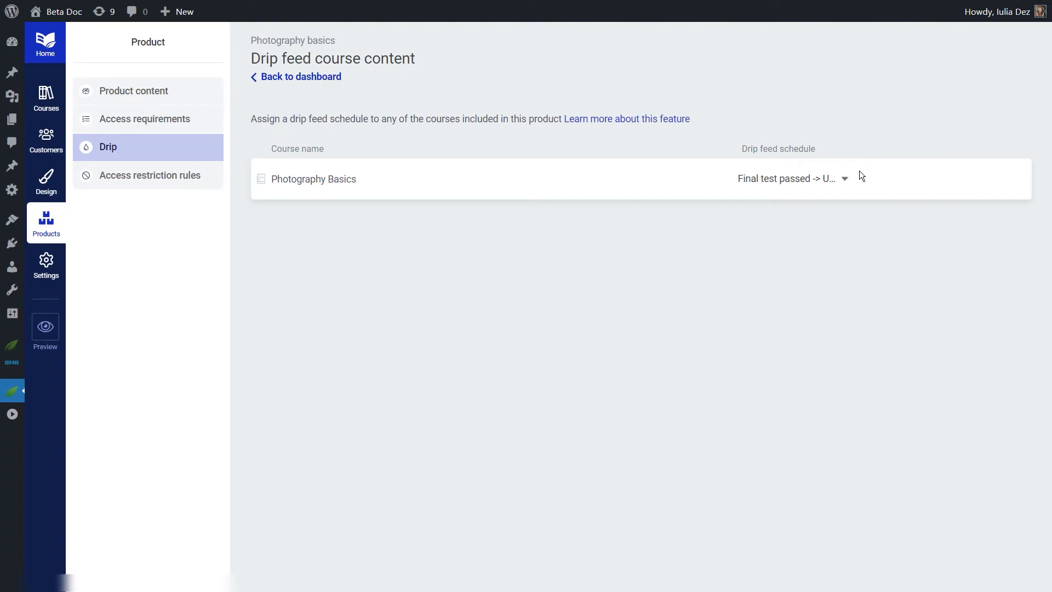
Set the product's access requirement to the WordPress Subscriber role and save it
click(126, 126)
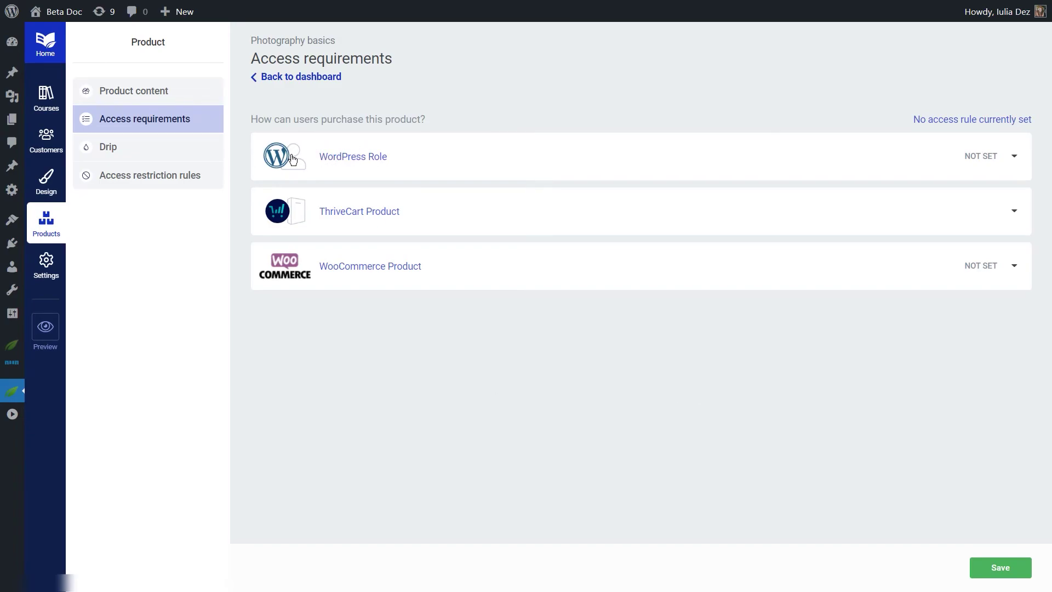
click(350, 157)
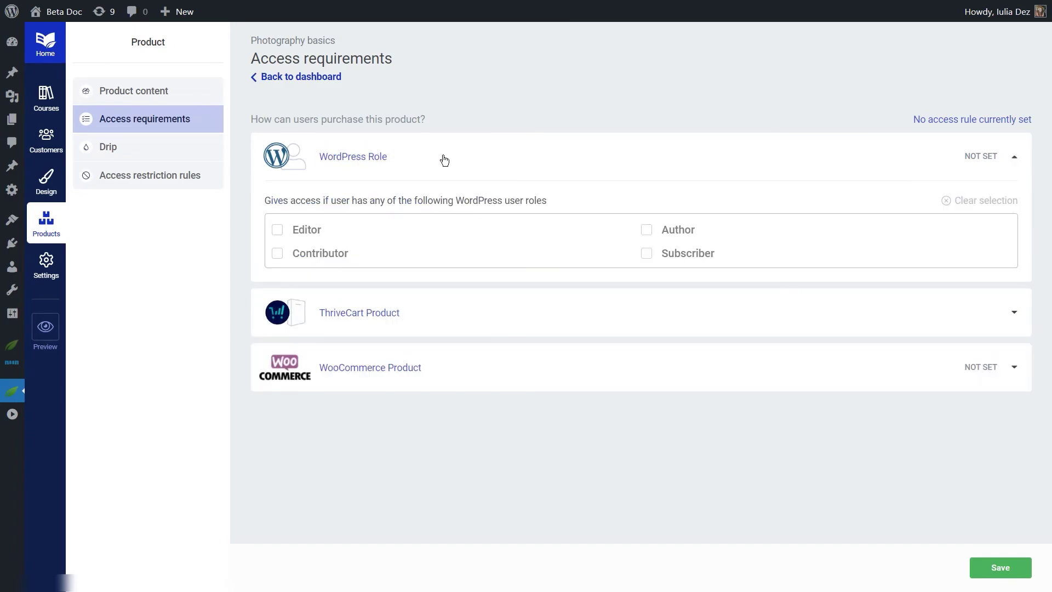
click(647, 256)
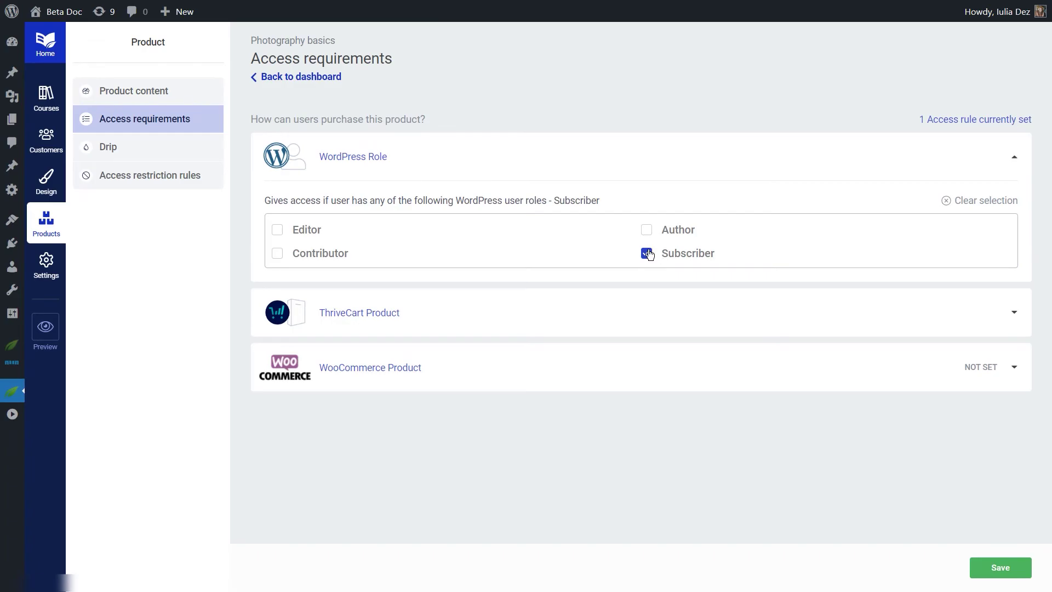
click(1003, 577)
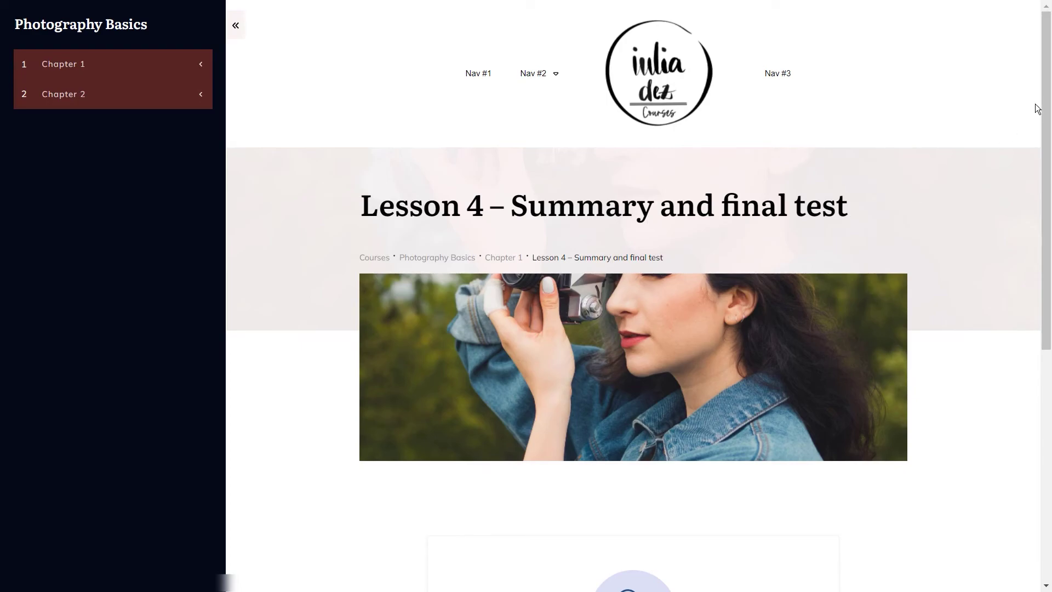
Examine the access notice on the "Lesson 4 – Summary and final test" page as a logged-out visitor
drag(1044, 101, 1044, 304)
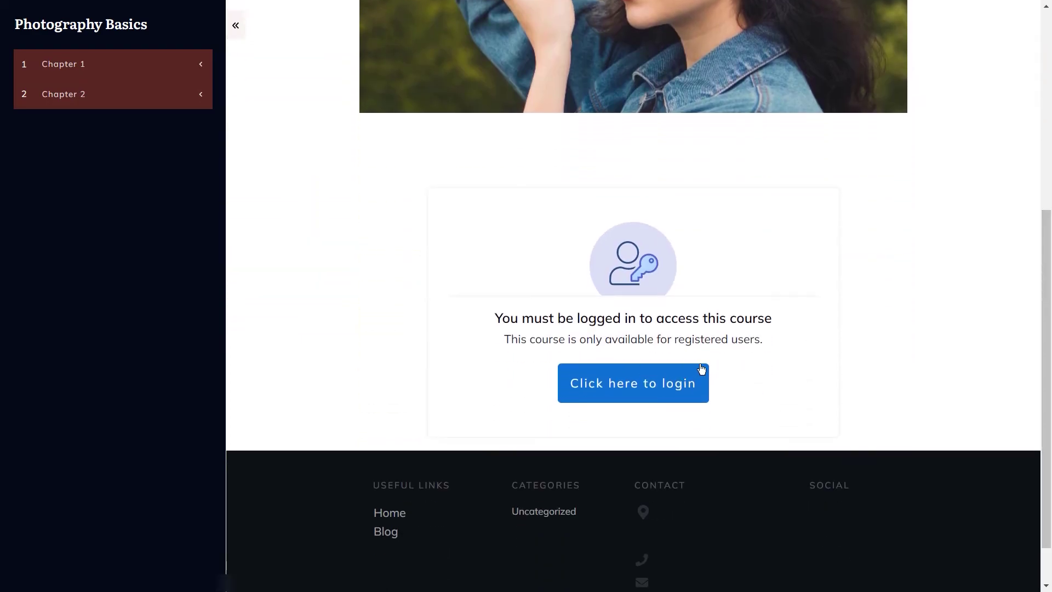
drag(493, 312, 712, 400)
click(575, 312)
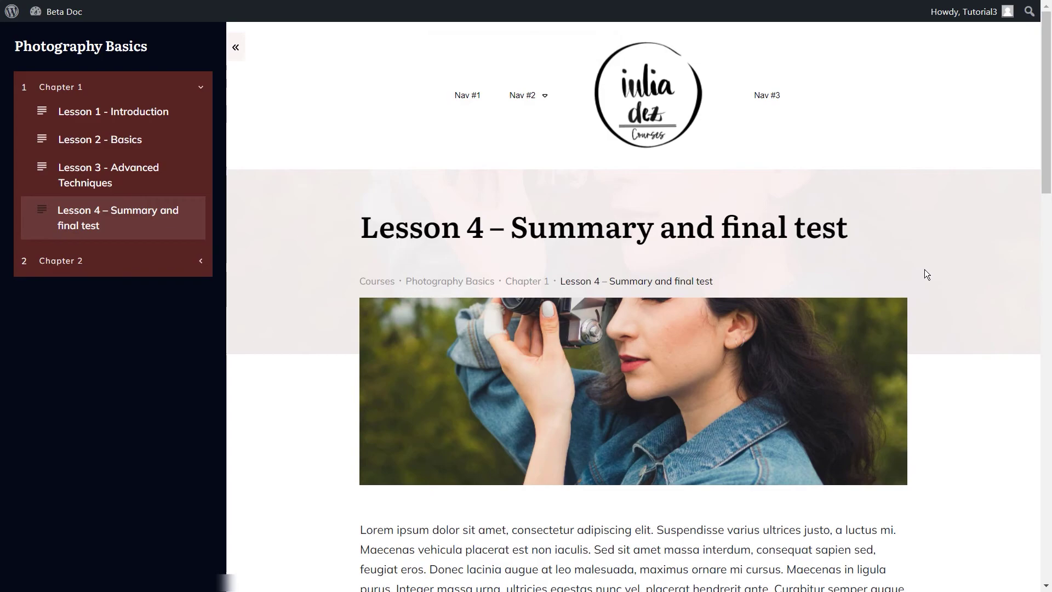
Check the lock state of the Chapter 2 lessons as a logged-in student, then reload the Lesson 4 page
scroll(78, 119, down, 1)
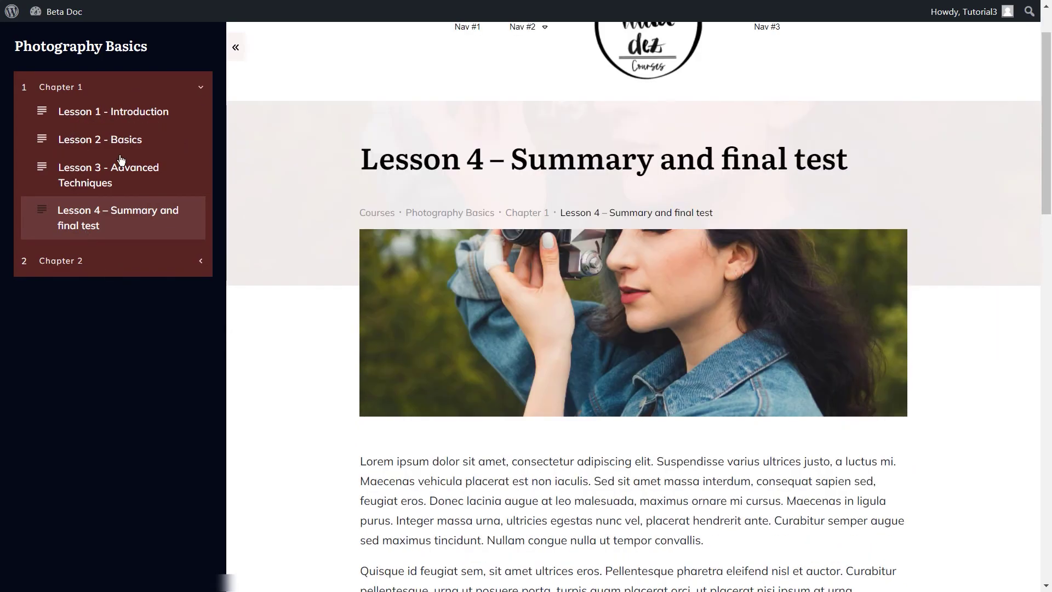
click(48, 262)
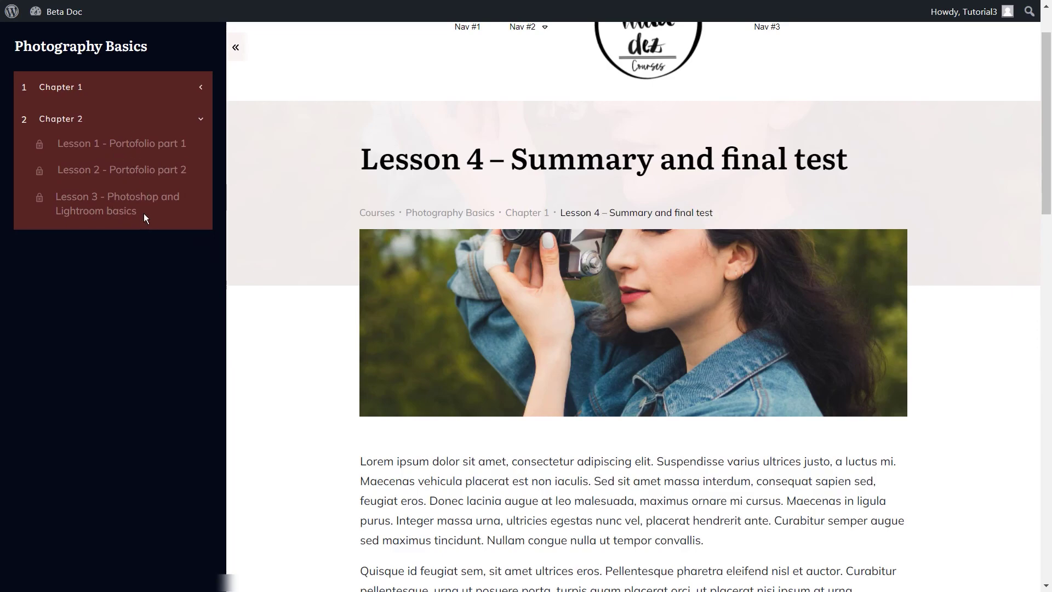
key(F5)
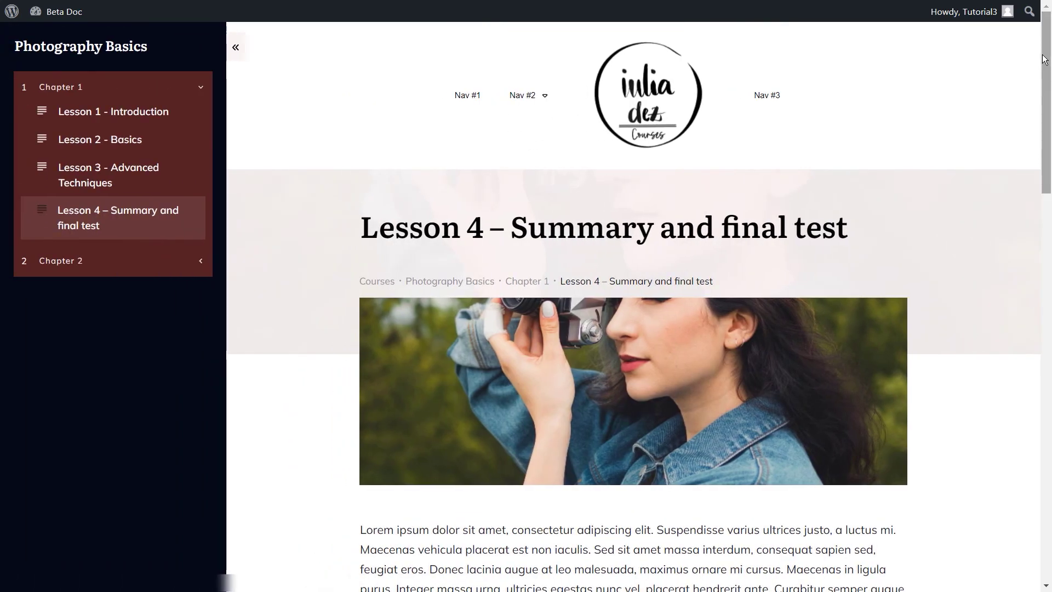
Answer the quiz embedded in Lesson 4 and skip the detailed report sign-up form
drag(1043, 59, 1044, 415)
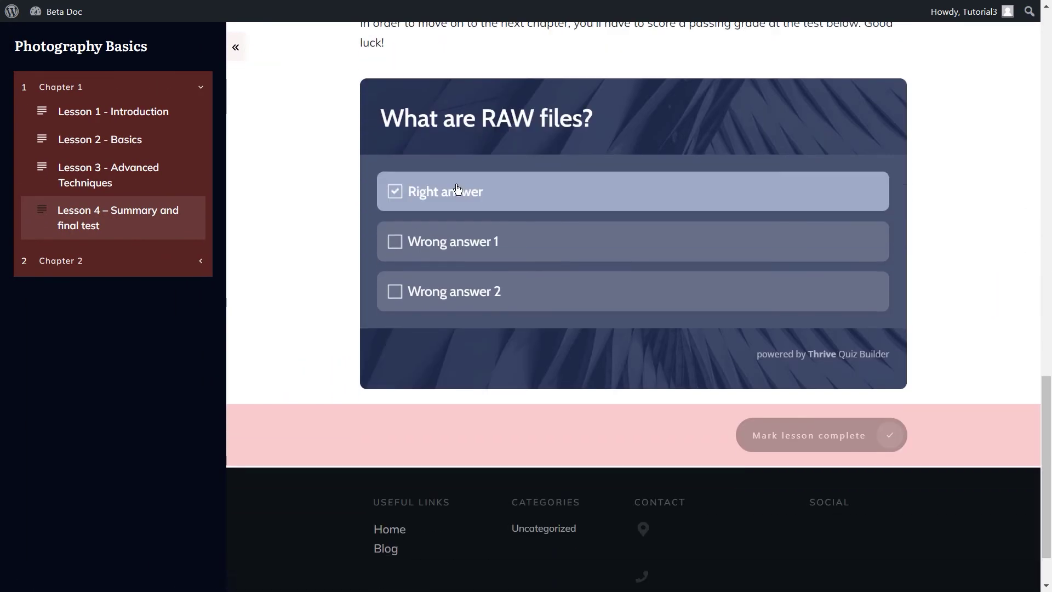
click(429, 241)
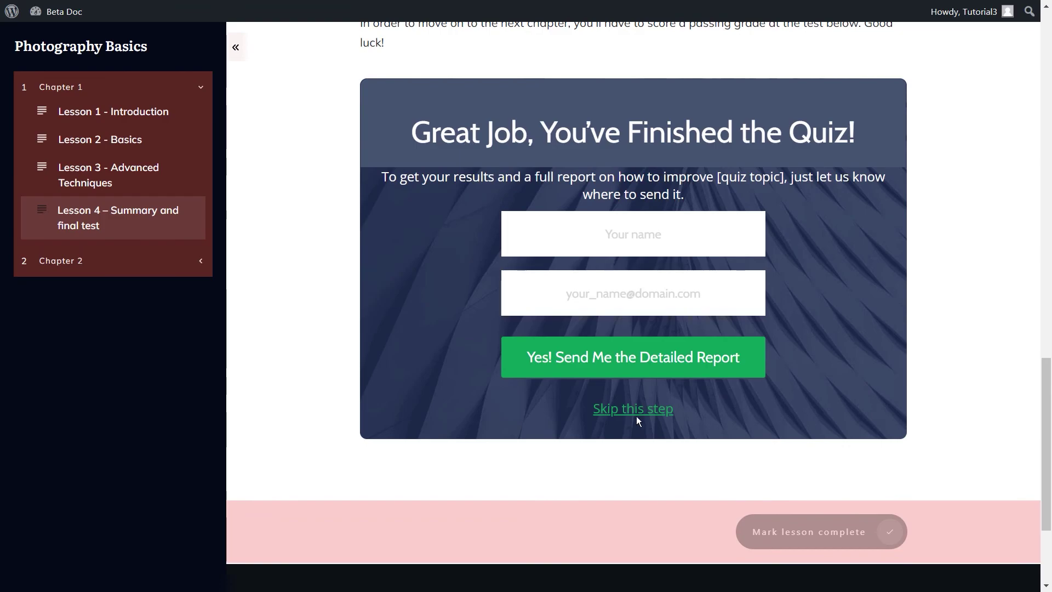
click(636, 414)
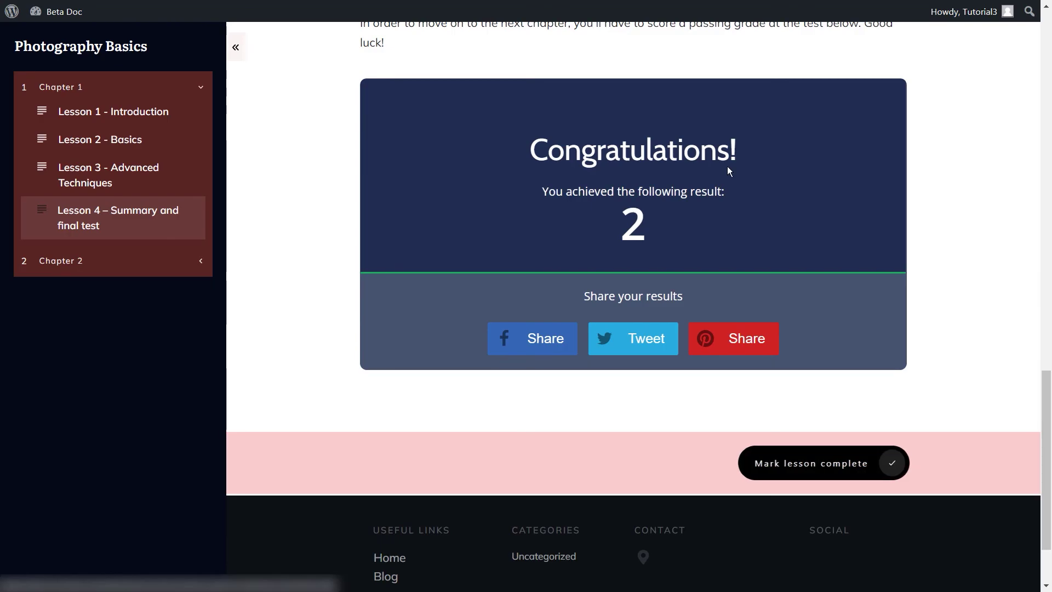
Mark "Lesson 4 – Summary and final test" as complete and continue to the next lesson
click(830, 465)
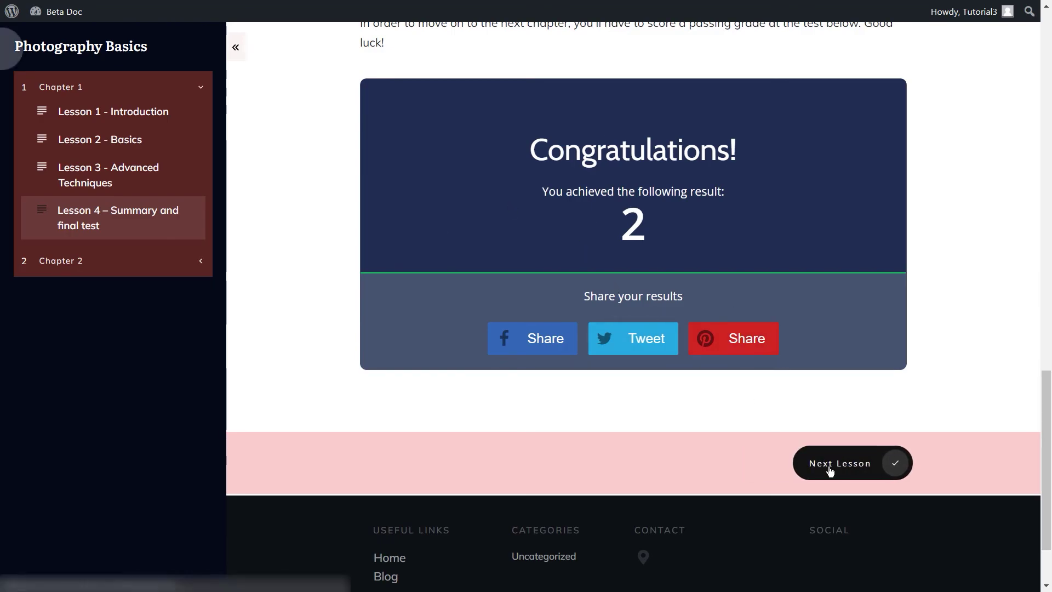
click(899, 465)
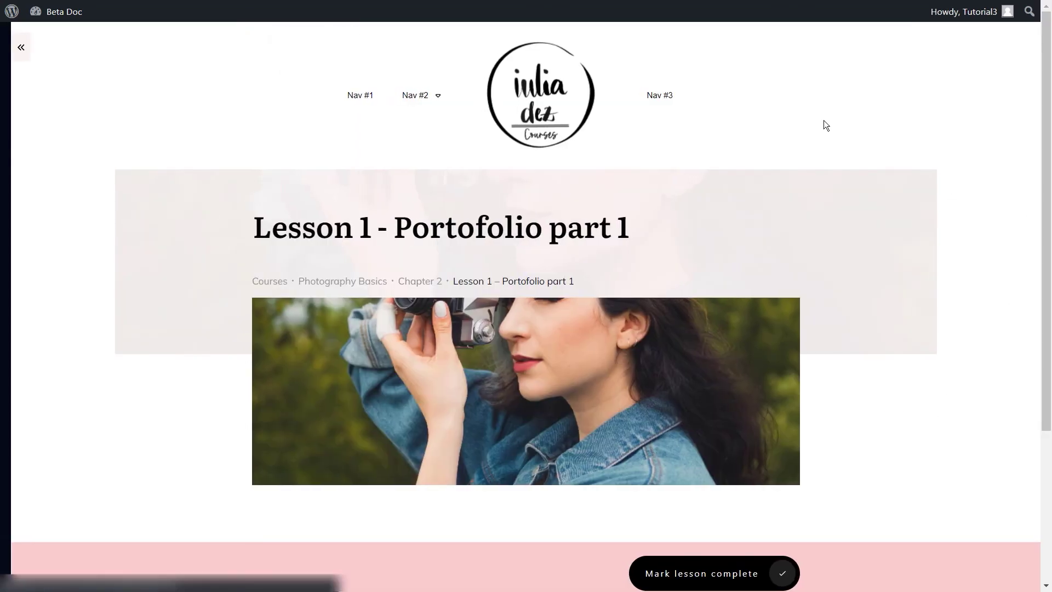